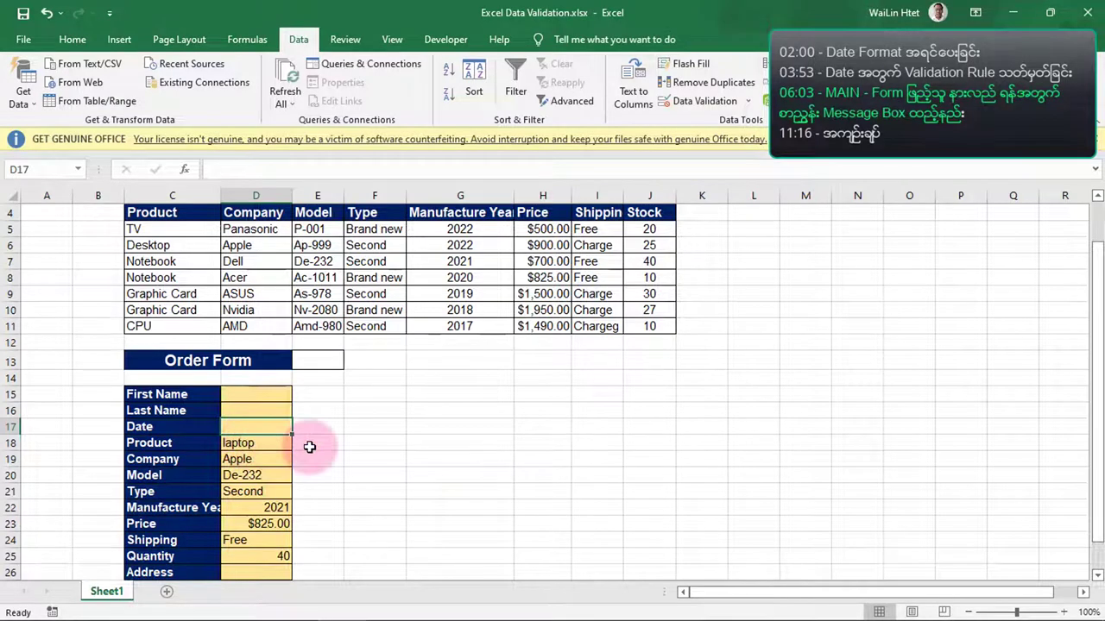
Step: Format the order form's Date entry cell D17 as a date of type 2012-03-14
left_click_drag(304, 446, 304, 552)
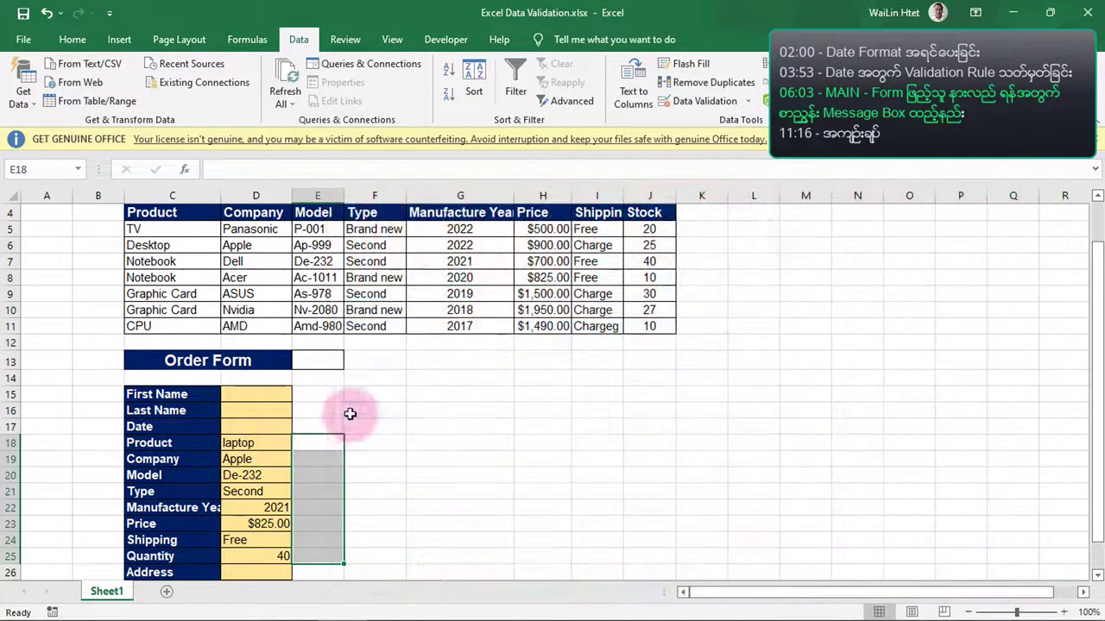
left_click(268, 429)
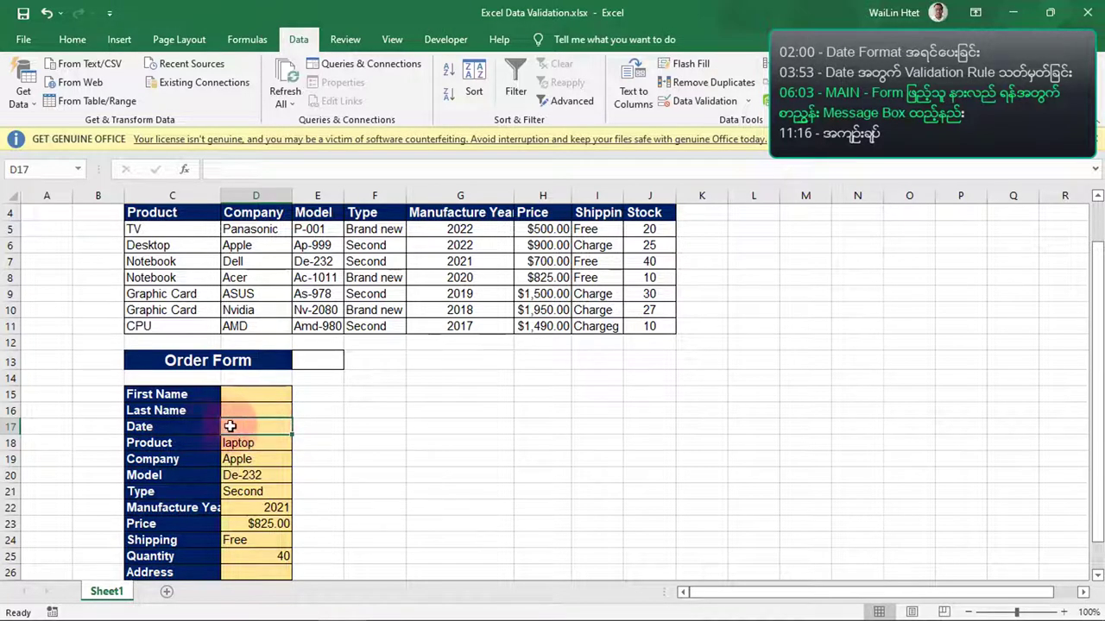
left_click(257, 428)
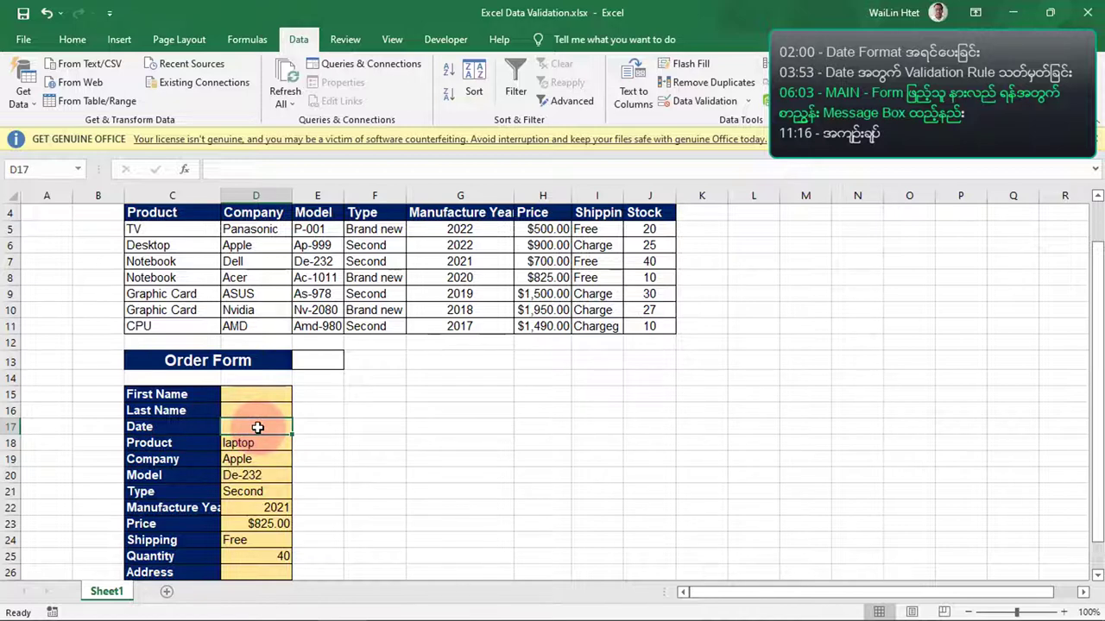
right_click(257, 428)
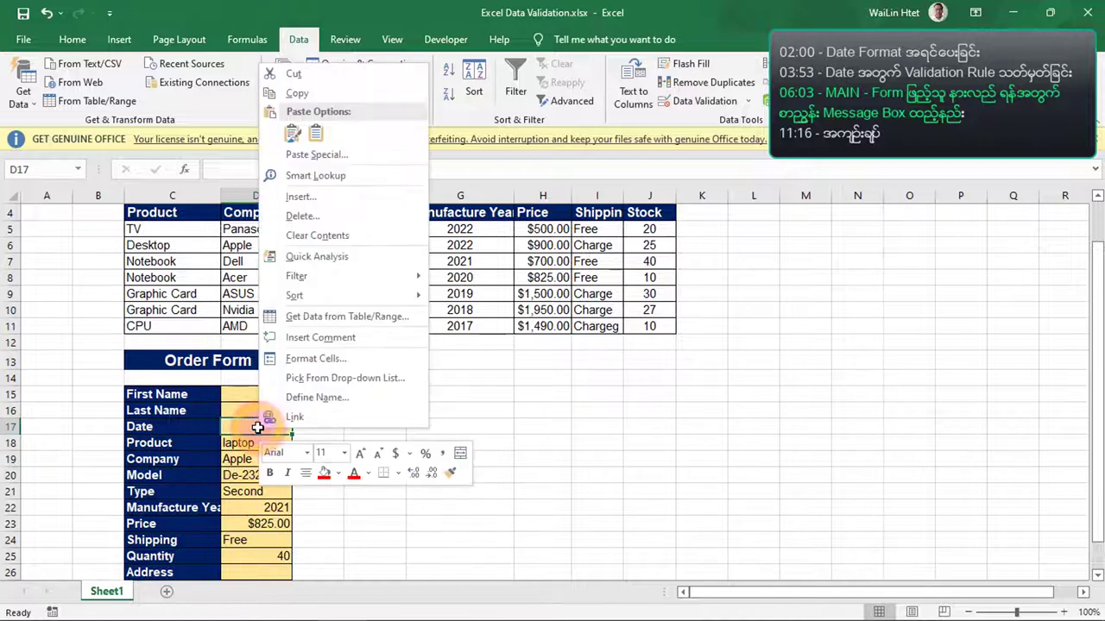
left_click(311, 357)
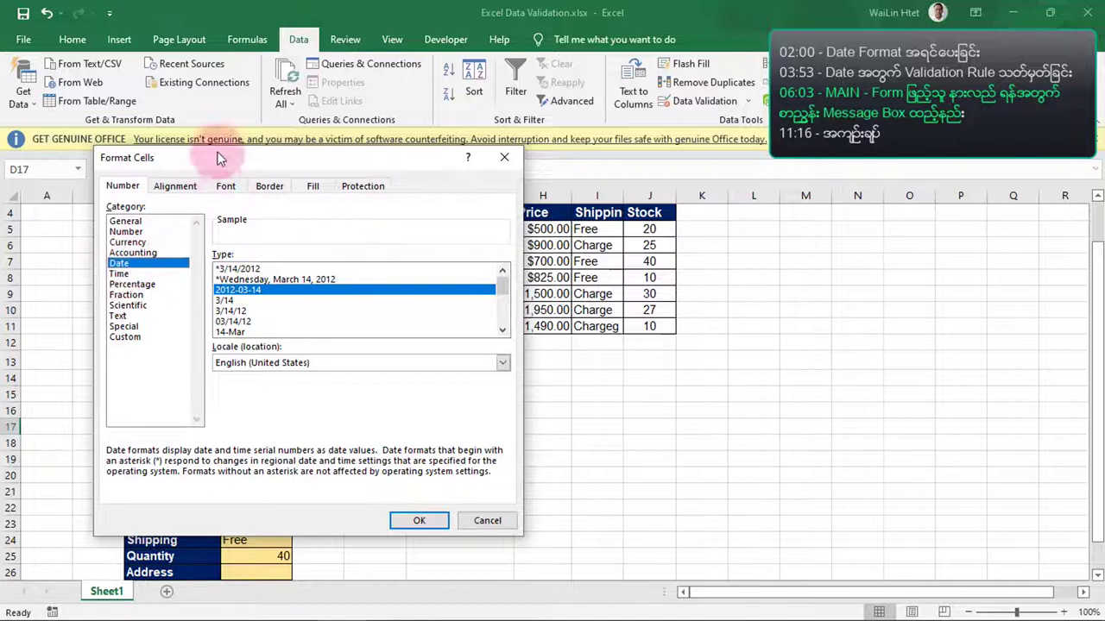
left_click_drag(219, 158, 553, 182)
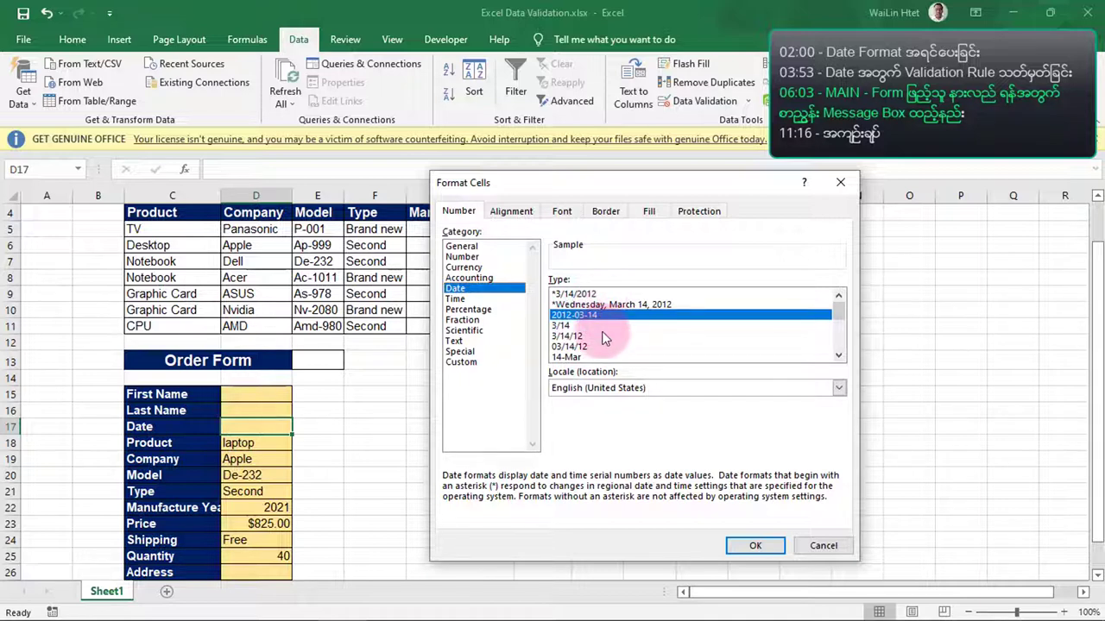
left_click(562, 325)
left_click(562, 315)
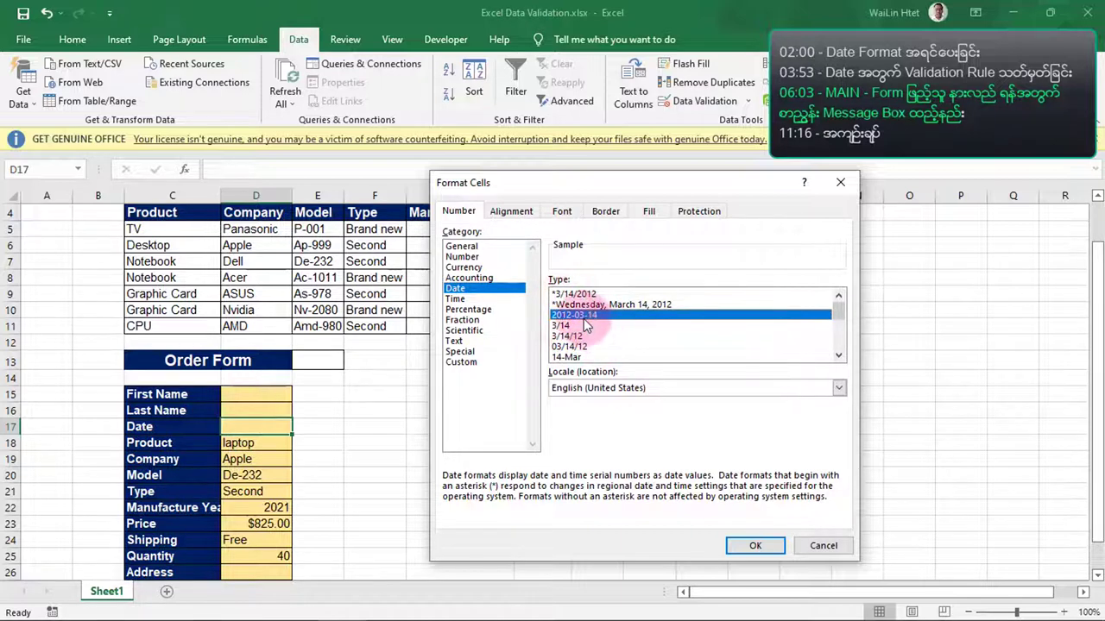
left_click(754, 547)
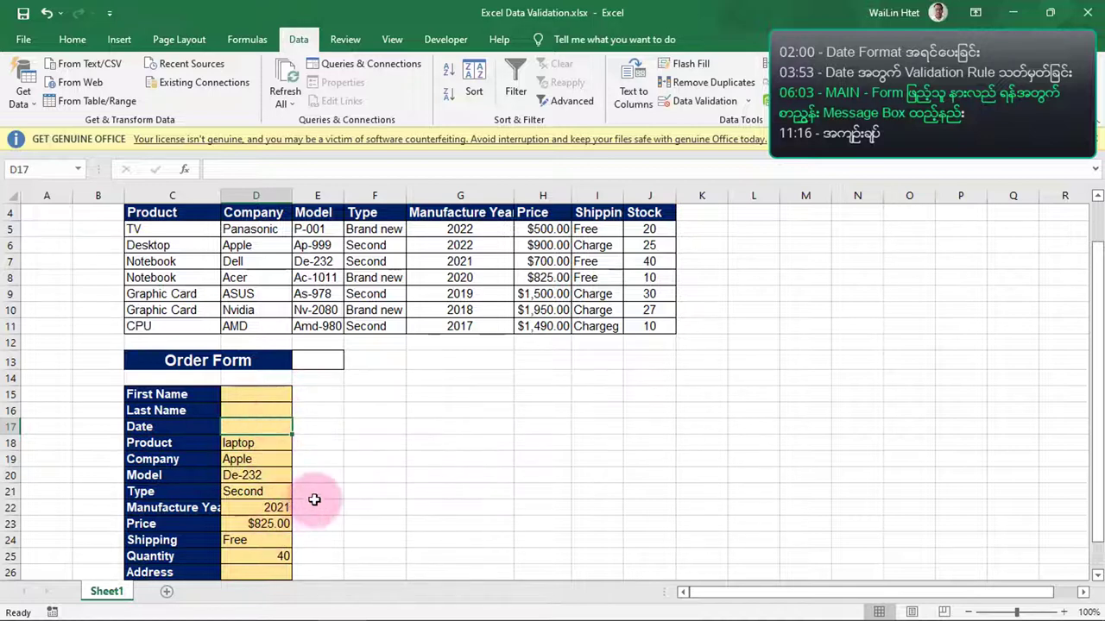
Step: Start a data validation rule for cell D17 that allows only Date values, with Ignore blank turned off
left_click(271, 429)
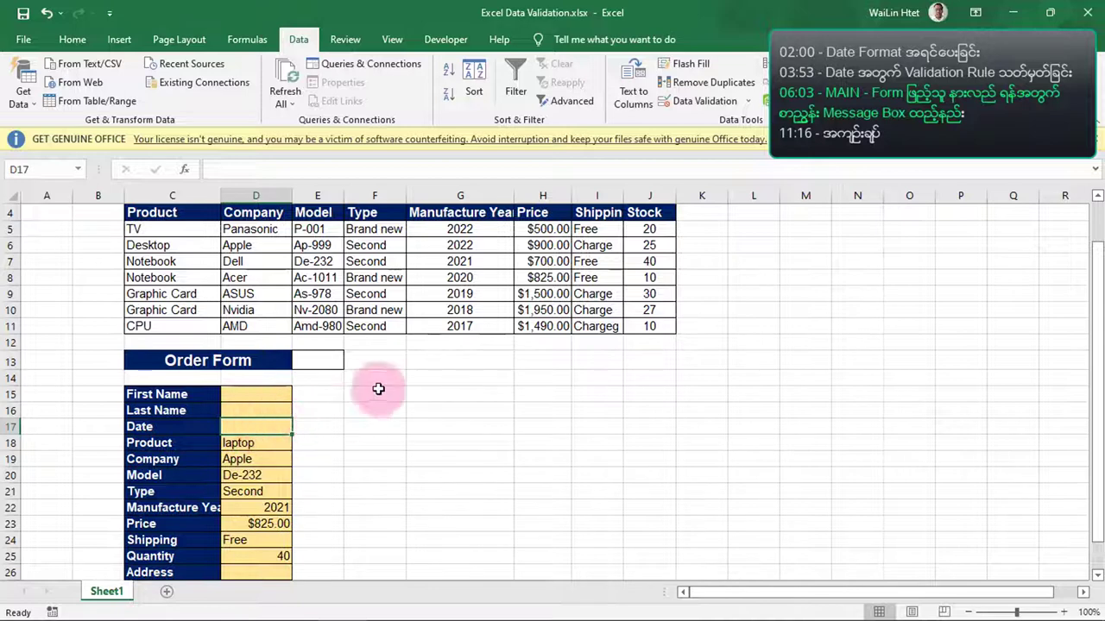
left_click(298, 40)
left_click(299, 40)
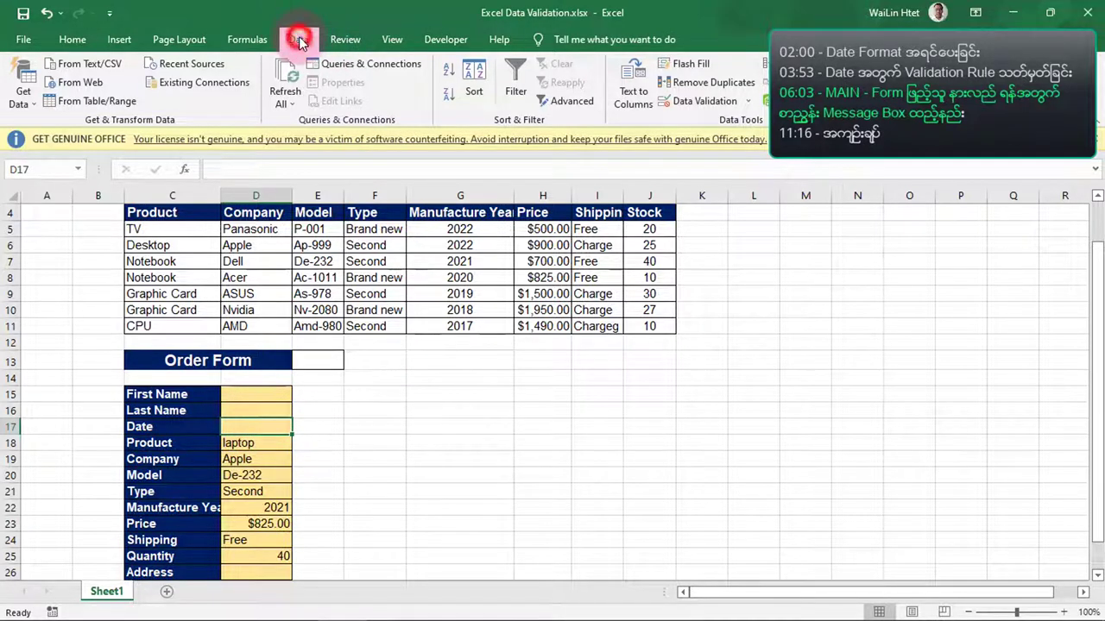
left_click(697, 102)
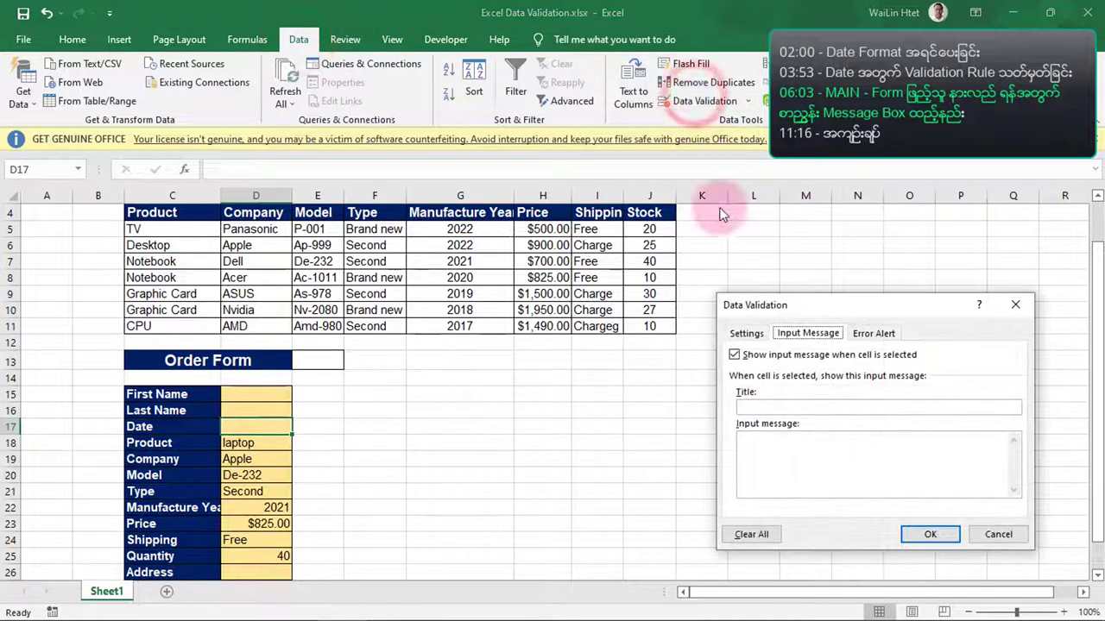
left_click(744, 335)
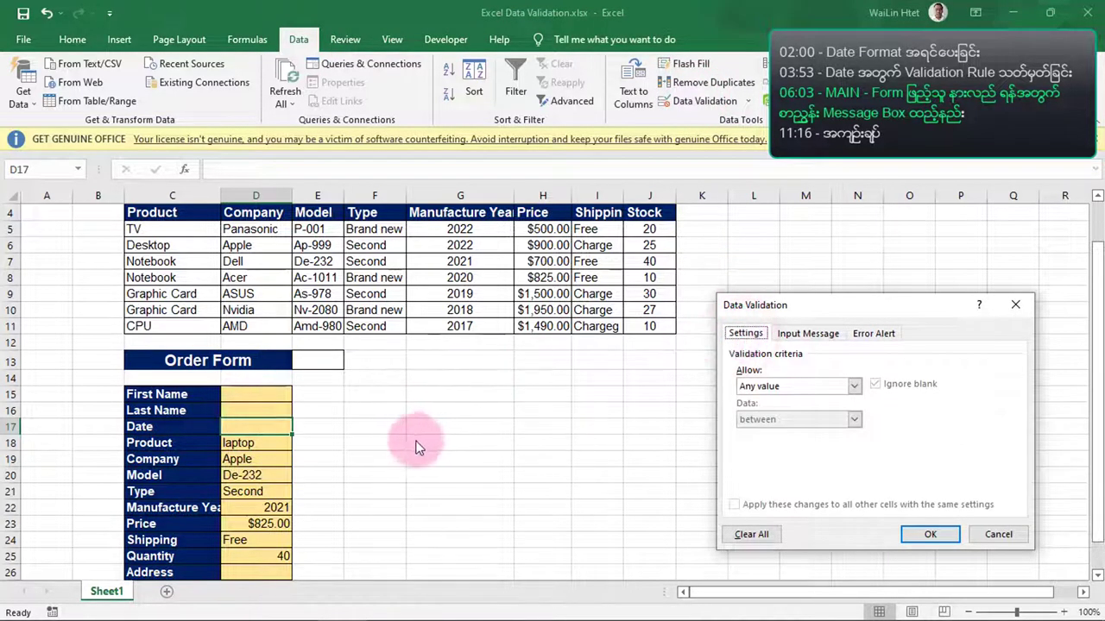
left_click(366, 455)
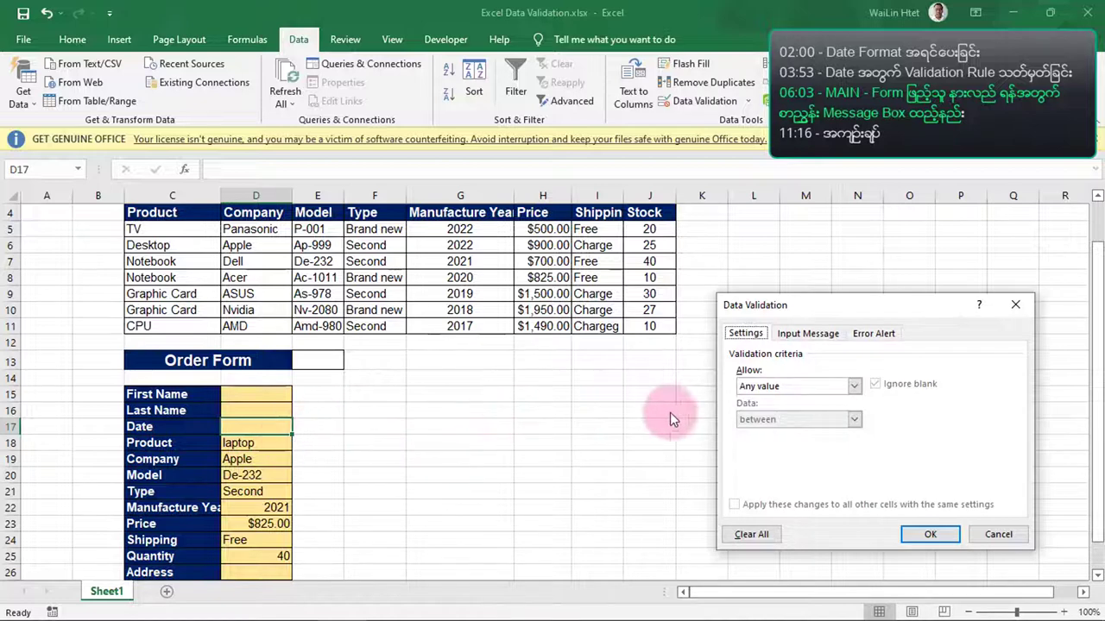
left_click(852, 388)
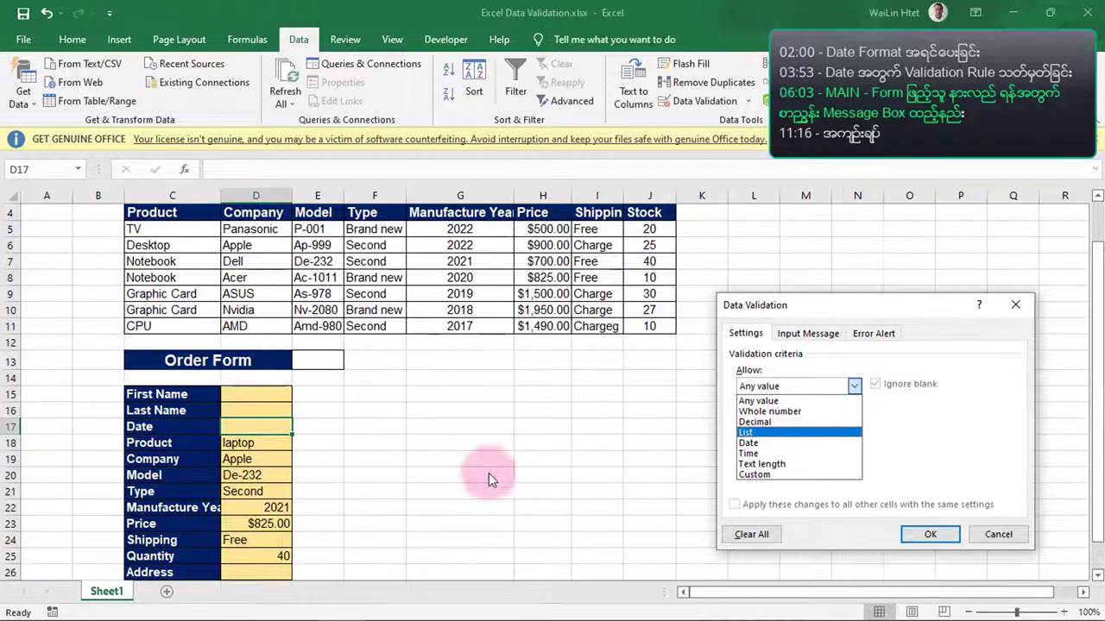
left_click(919, 437)
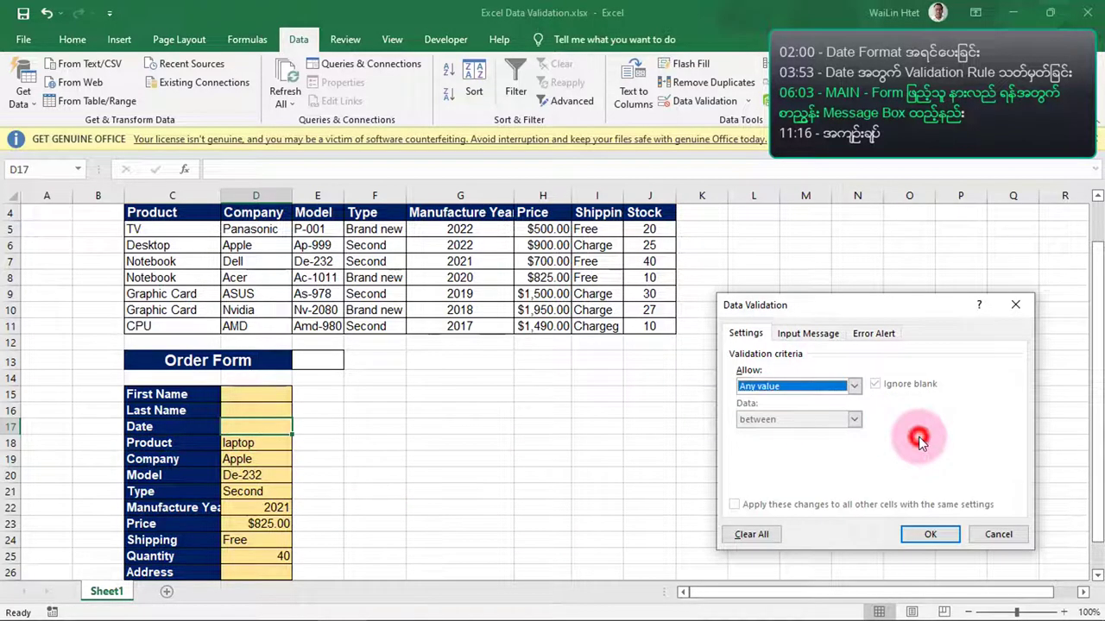
left_click(857, 385)
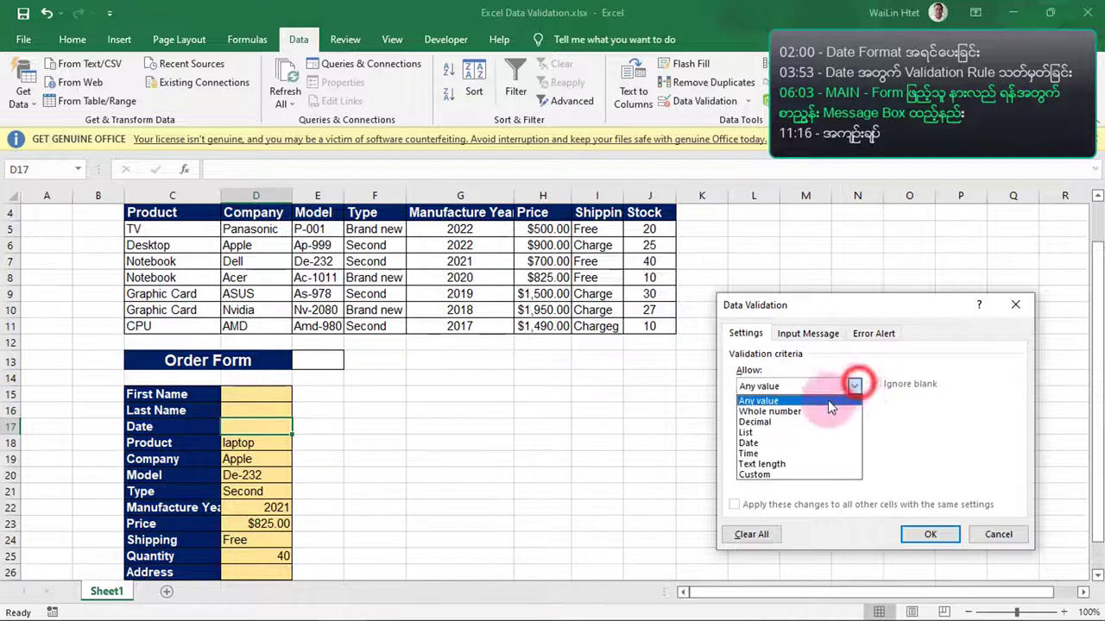
left_click(750, 444)
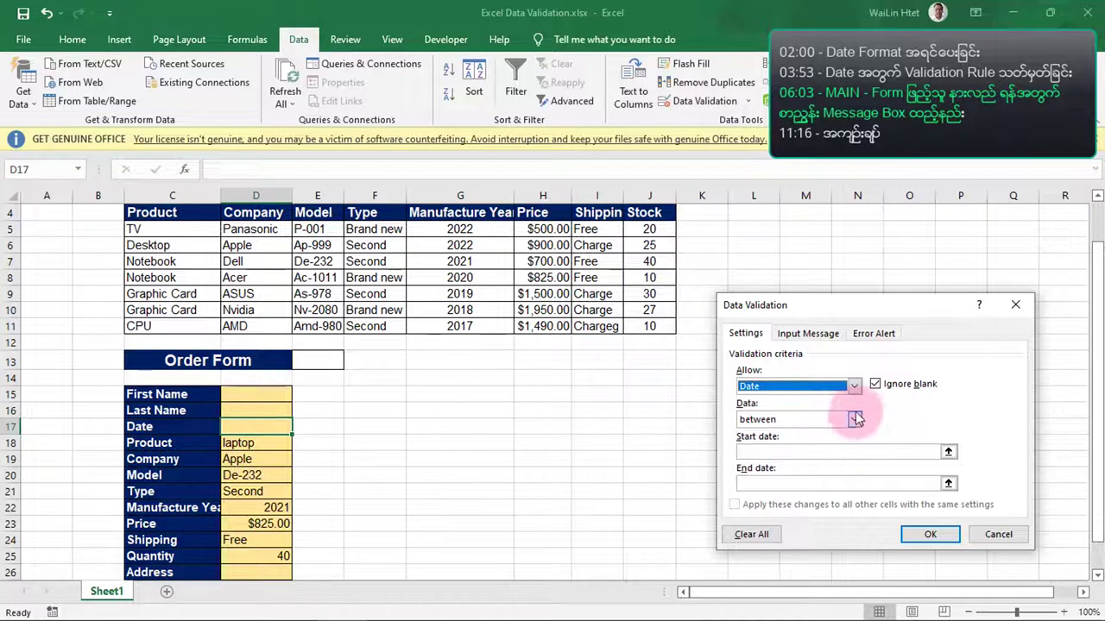
left_click(877, 385)
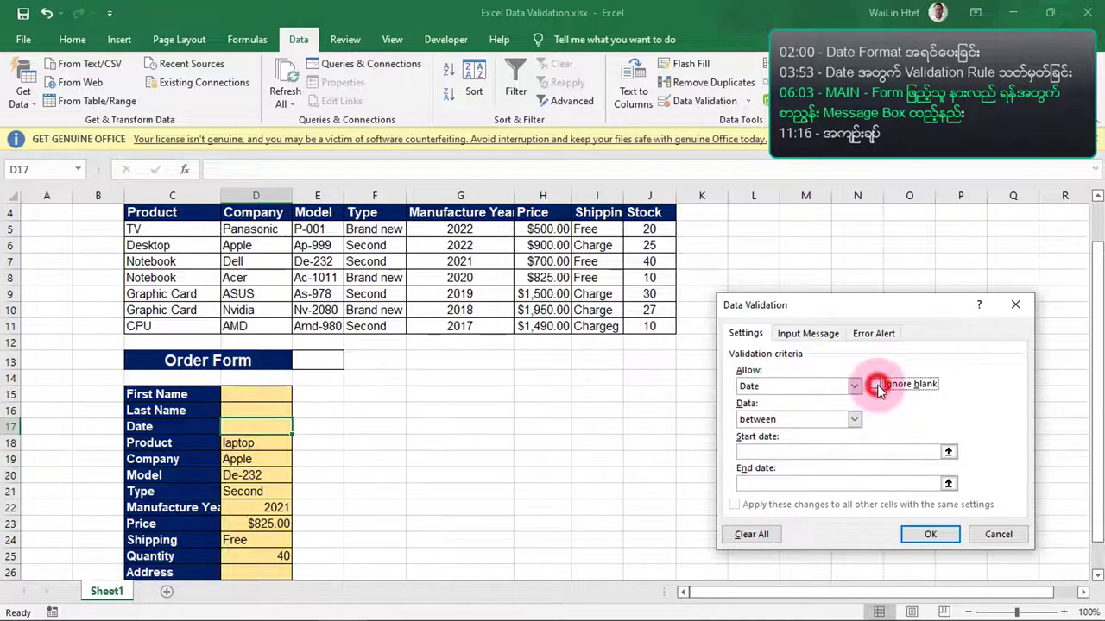
Step: Review the comparison options for the date rule and choose "between"
left_click(855, 420)
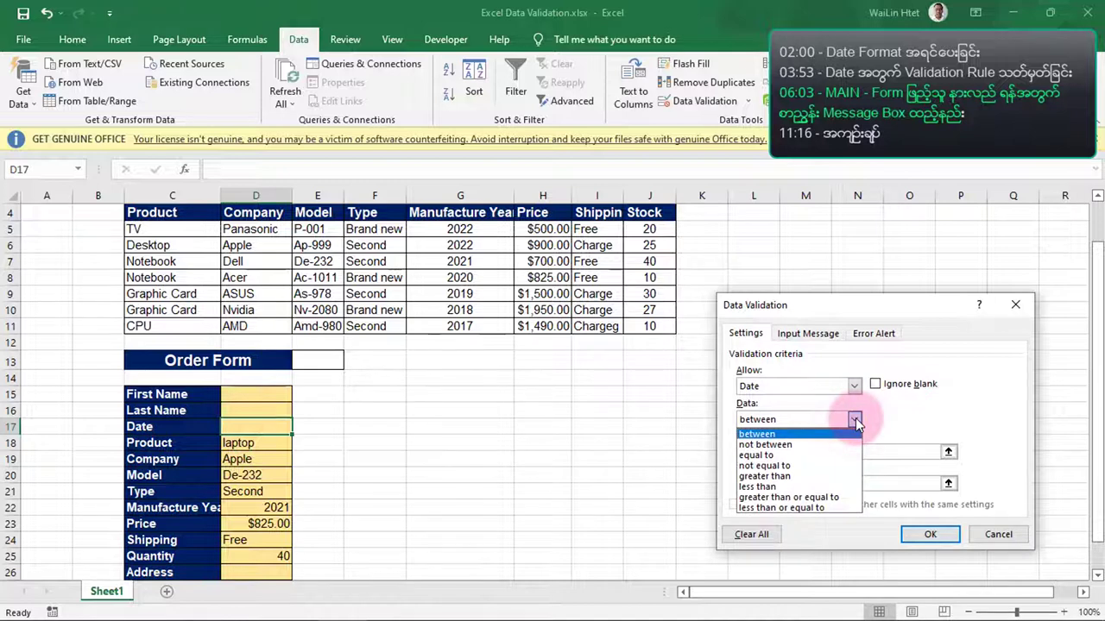
left_click(855, 420)
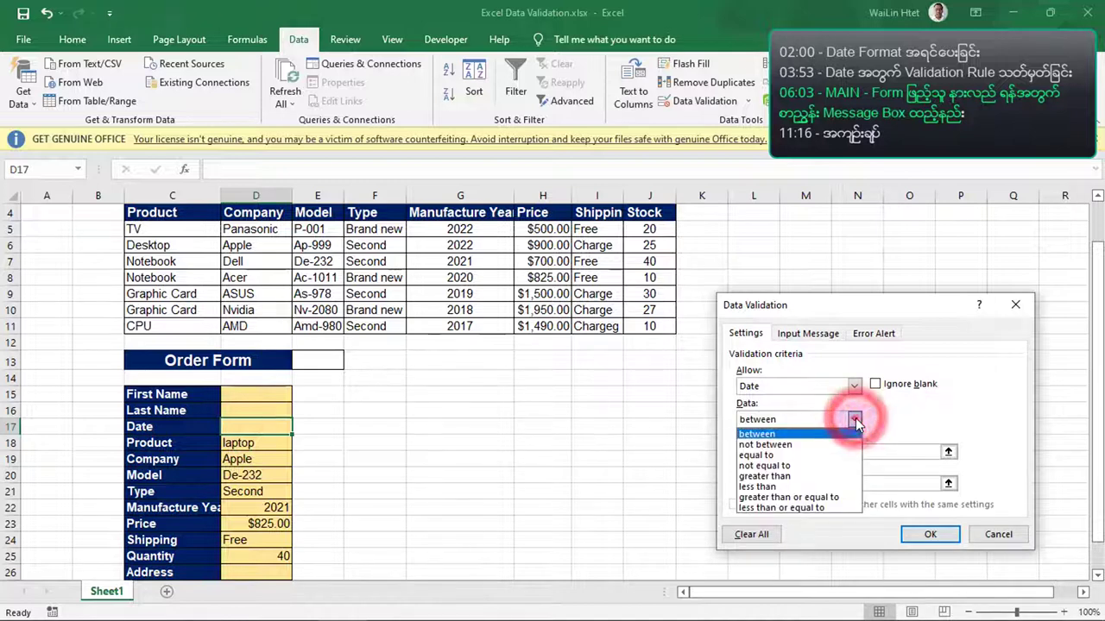
left_click(855, 420)
left_click(859, 420)
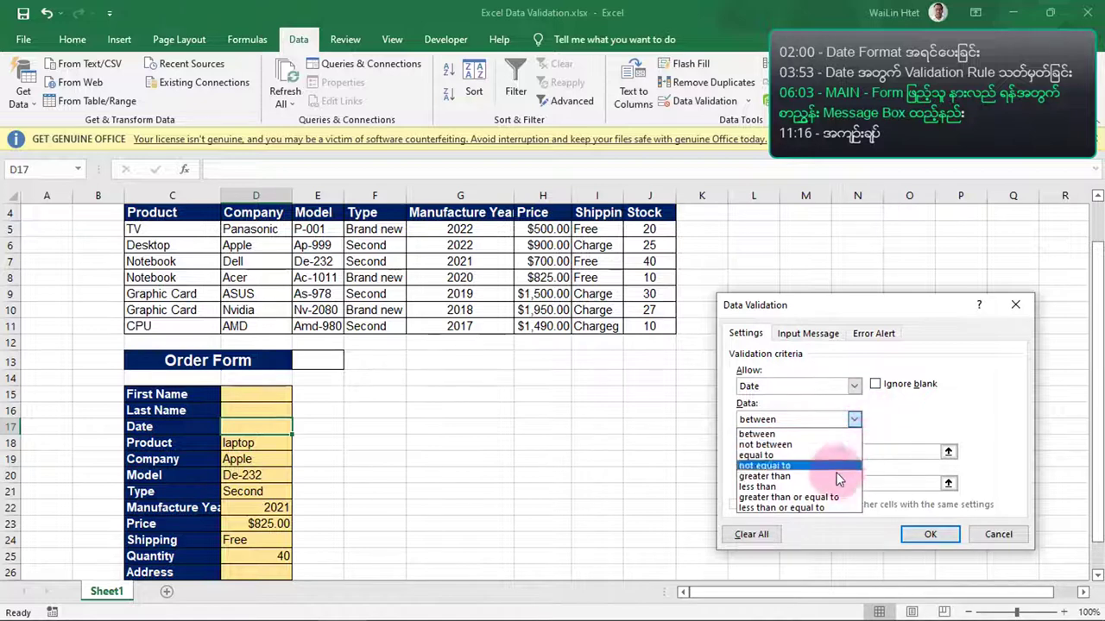
left_click(892, 417)
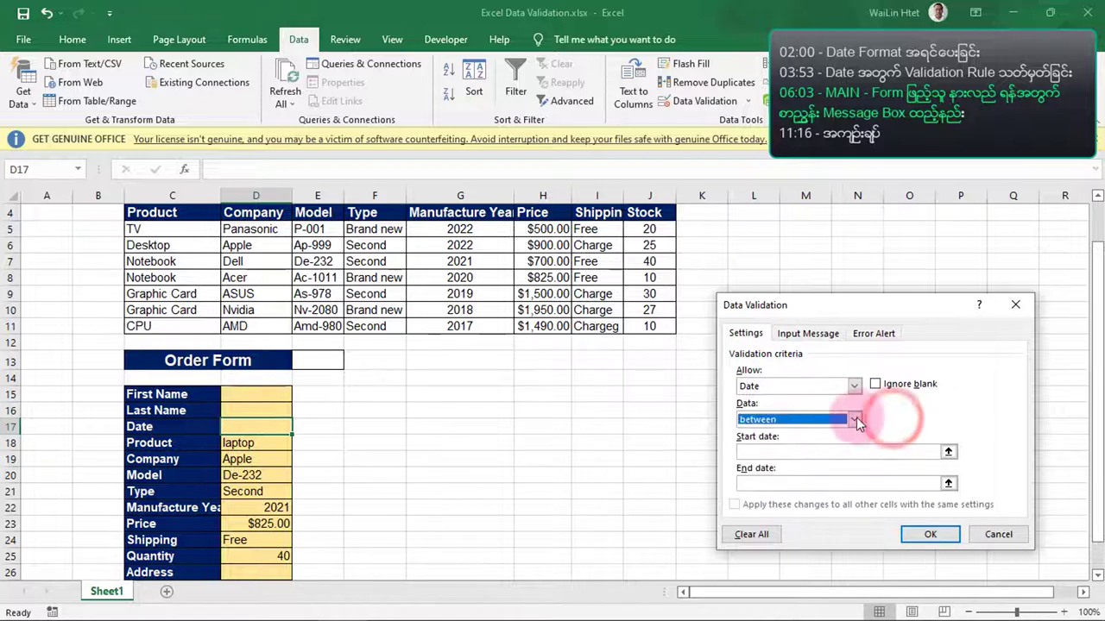
left_click(855, 419)
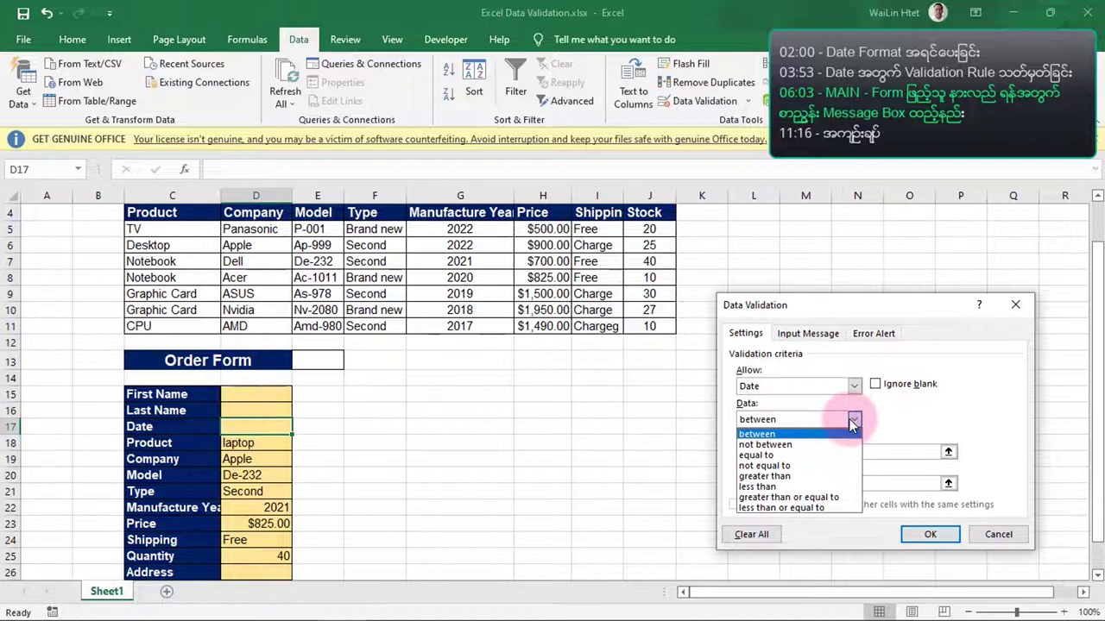
left_click(781, 435)
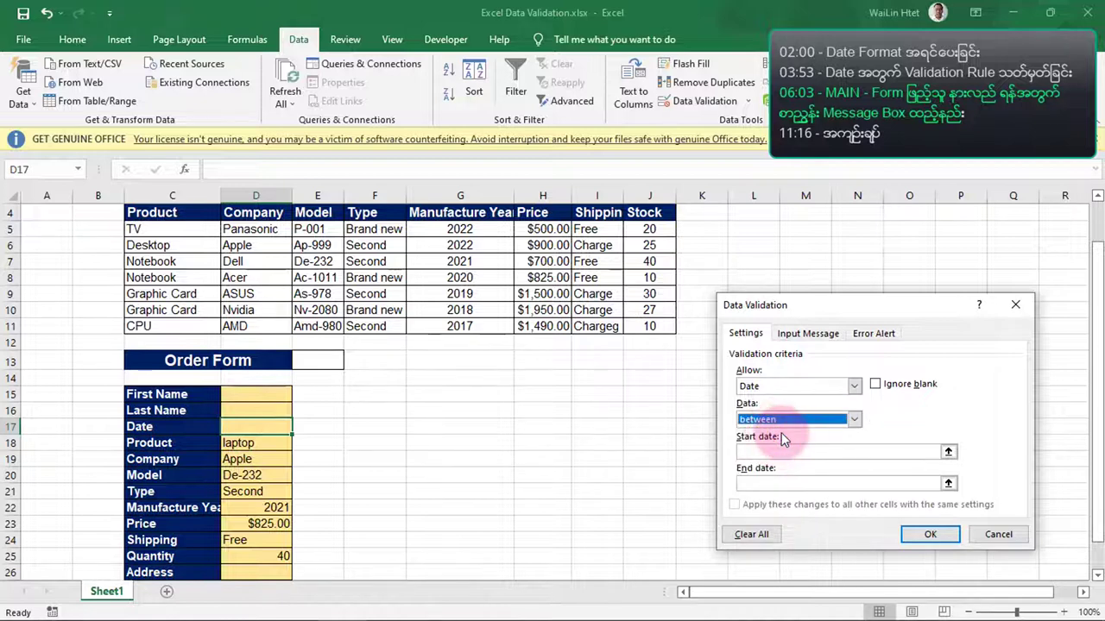
Step: Set the validation rule's start date to 2022-03-01
left_click(753, 451)
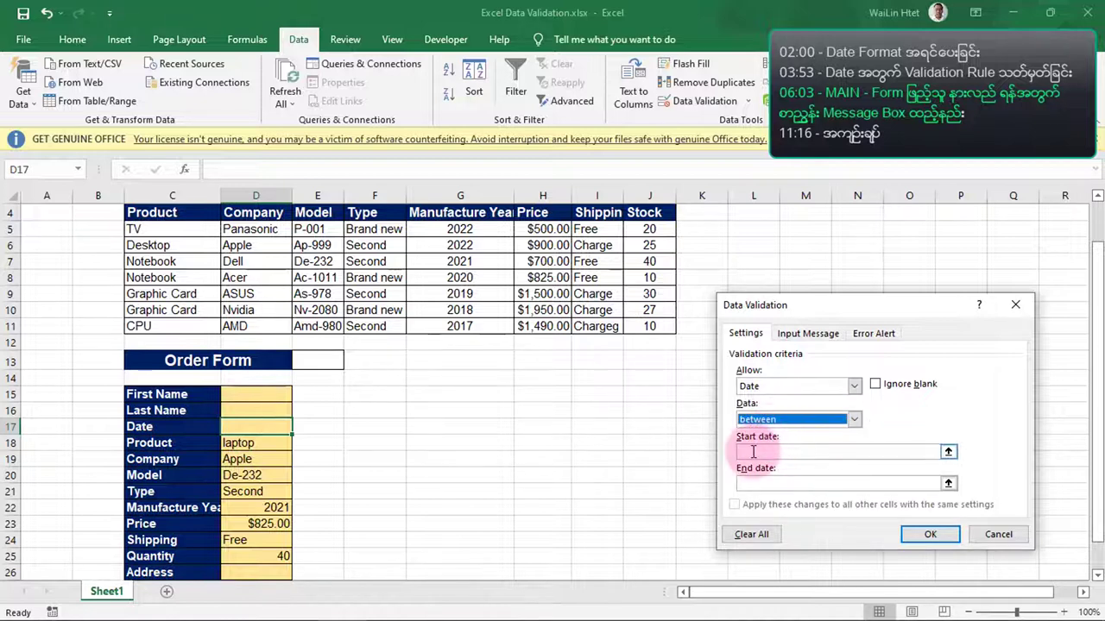
left_click(754, 451)
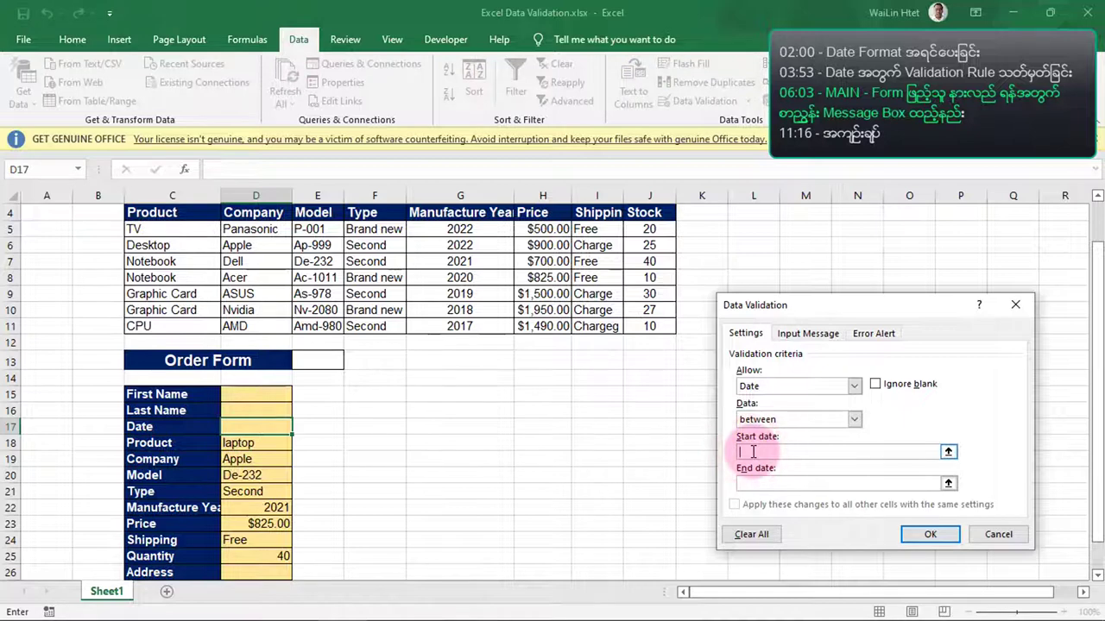
left_click(788, 447)
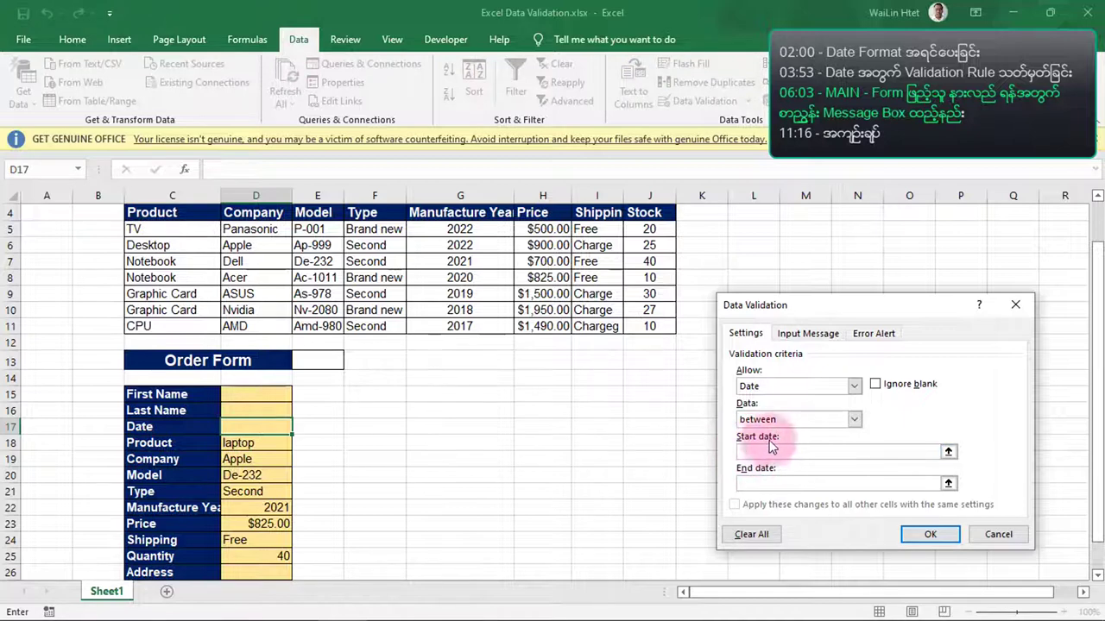
left_click_drag(742, 309, 383, 338)
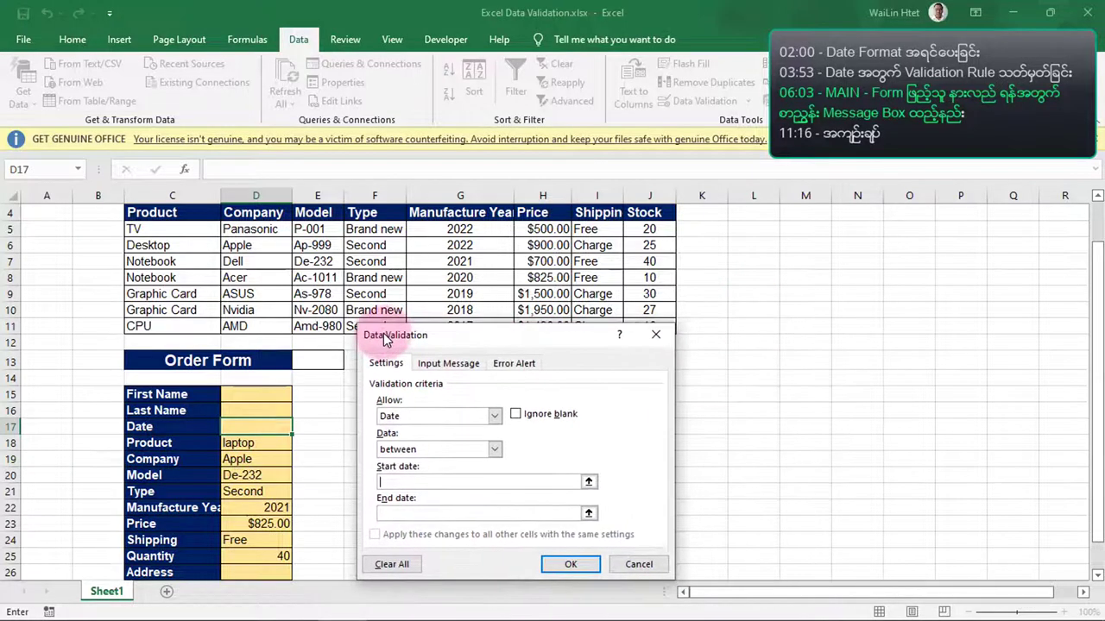
left_click(395, 481)
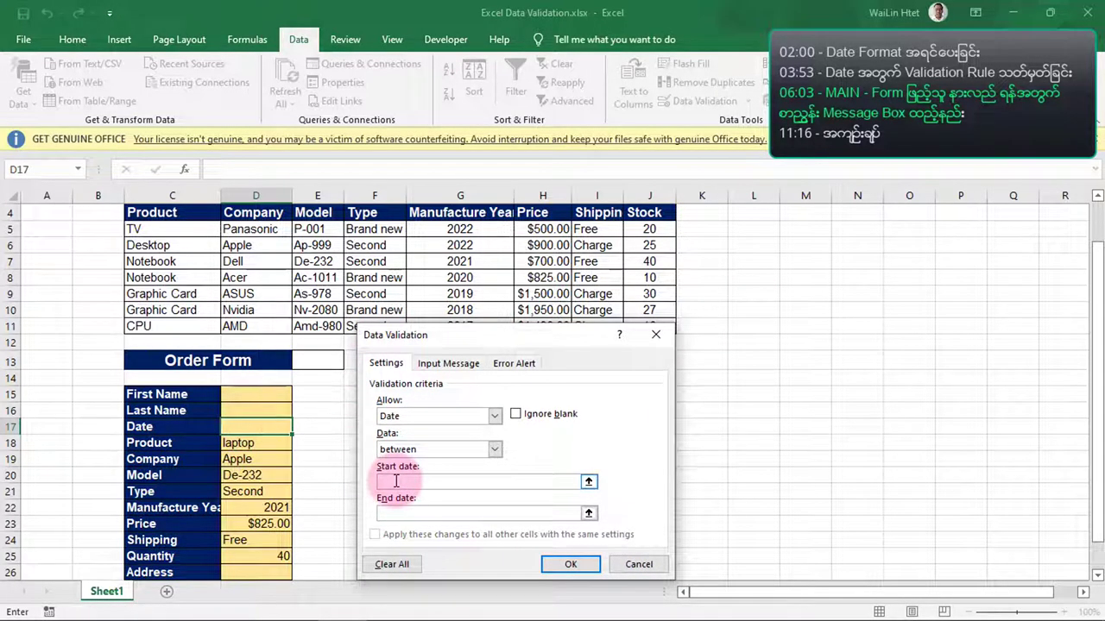
left_click(394, 513)
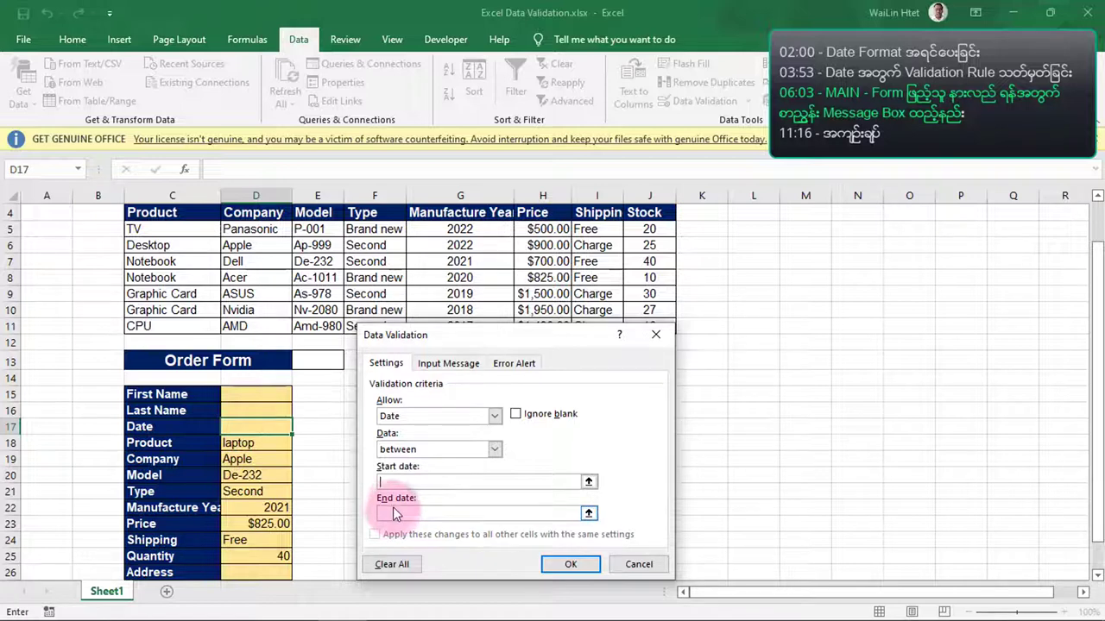
left_click(393, 483)
left_click_drag(400, 340, 477, 320)
left_click(464, 463)
left_click(464, 461)
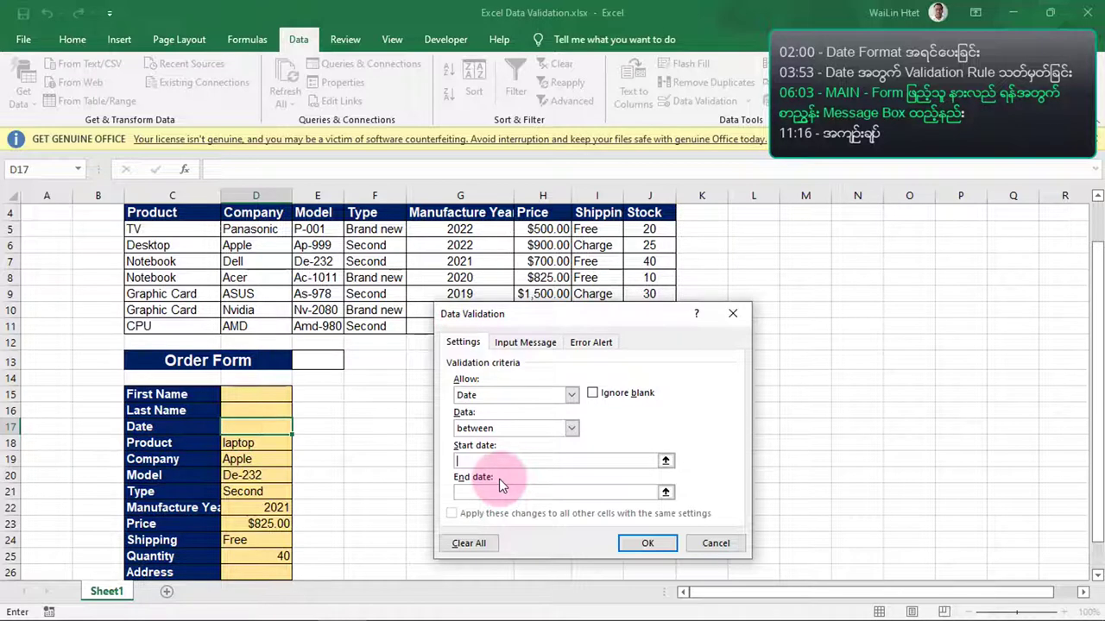
type("2022-03-01")
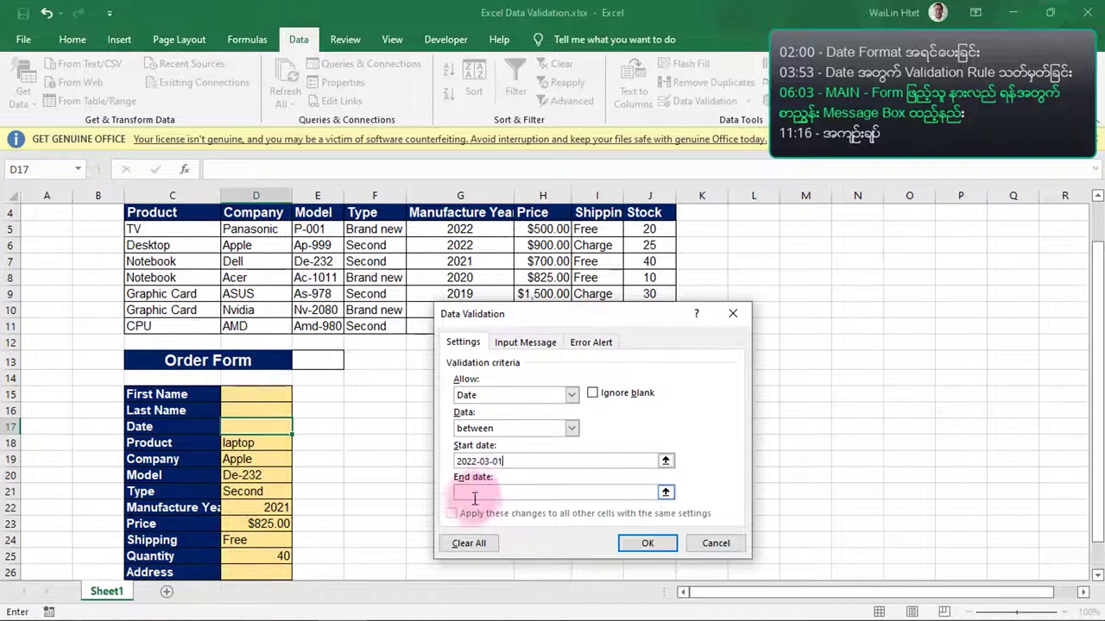
Step: Set the validation rule's end date to 2022-05-01
left_click(477, 494)
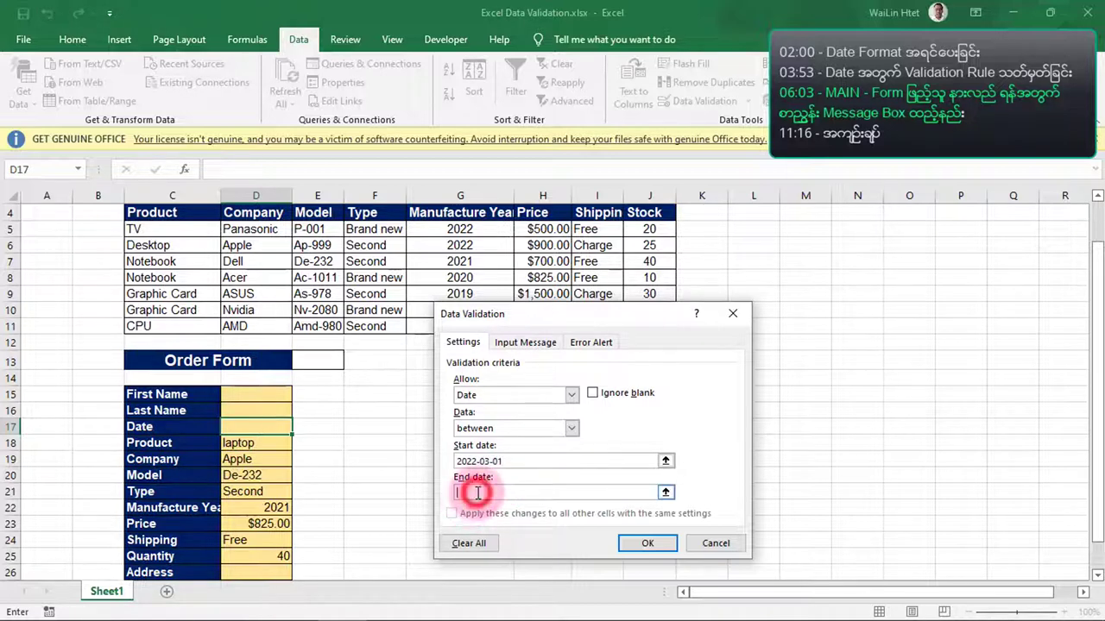
type("2022")
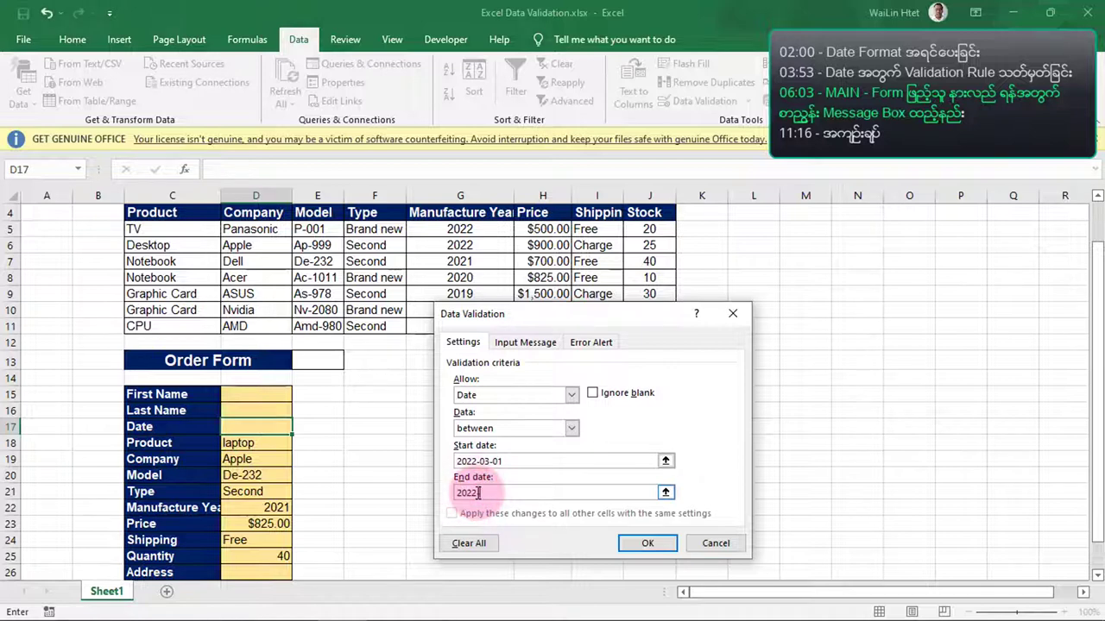
type("-05-01")
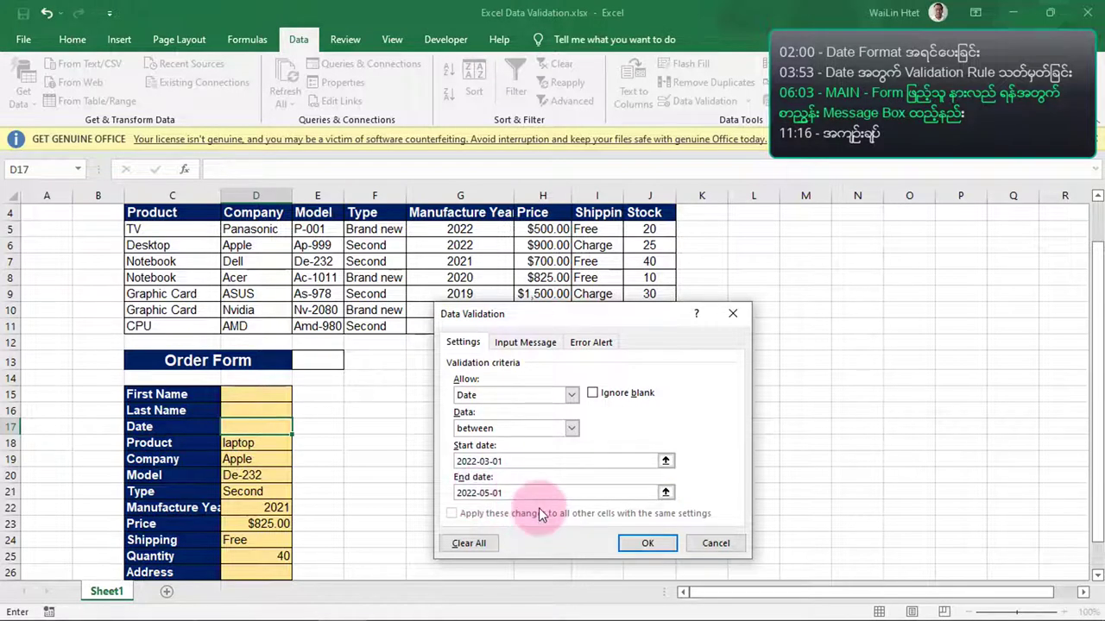
Step: Apply the date validation rule to the order form's Date cell D17 and select that cell
left_click(644, 544)
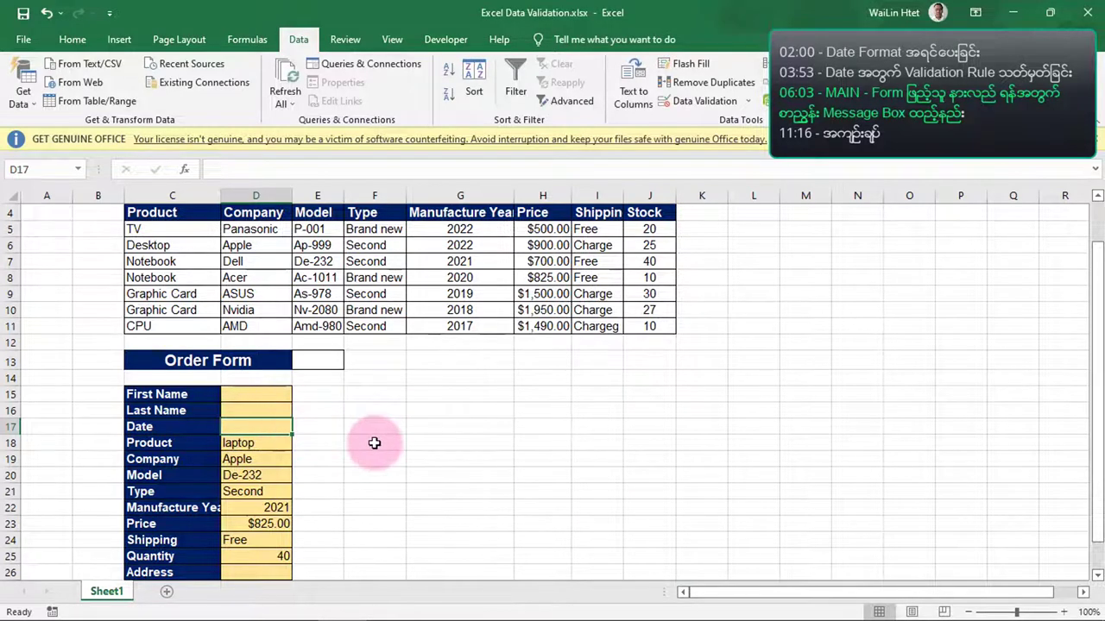
left_click(240, 412)
left_click(239, 428)
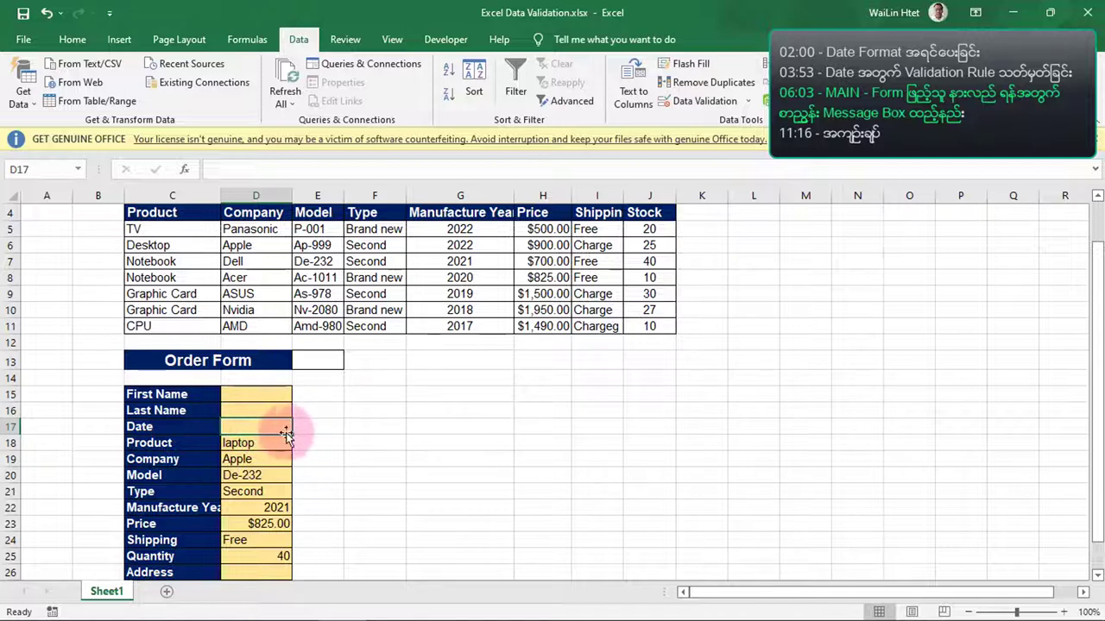
Step: Test the date rule by trying to enter 2020 in the Date cell, and cancel the entry
left_click(261, 427)
type("20")
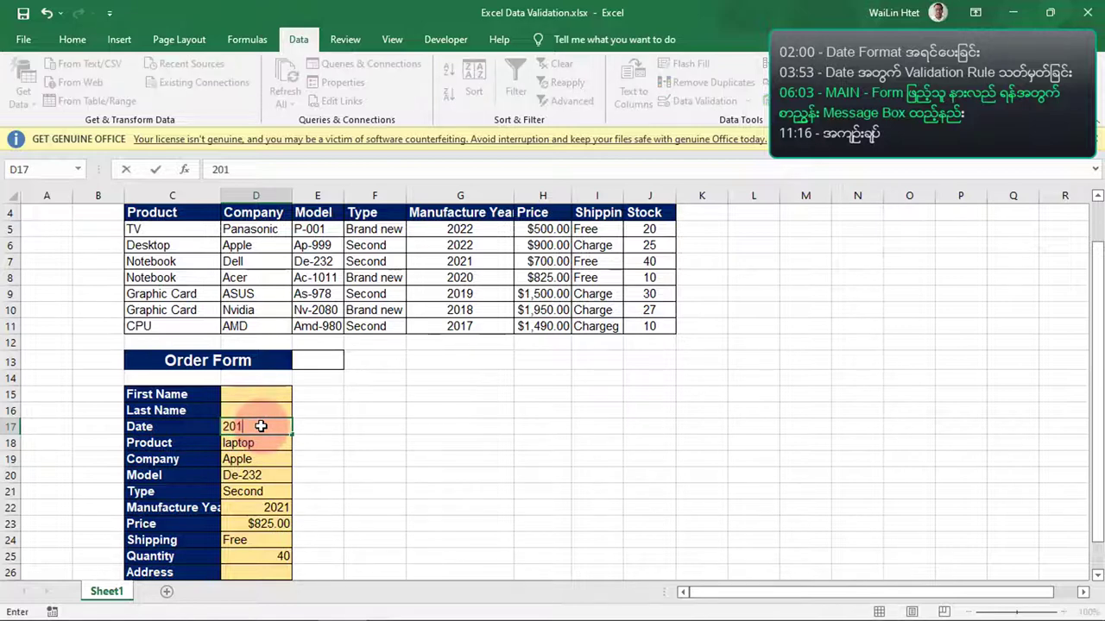
type("20")
key("Return")
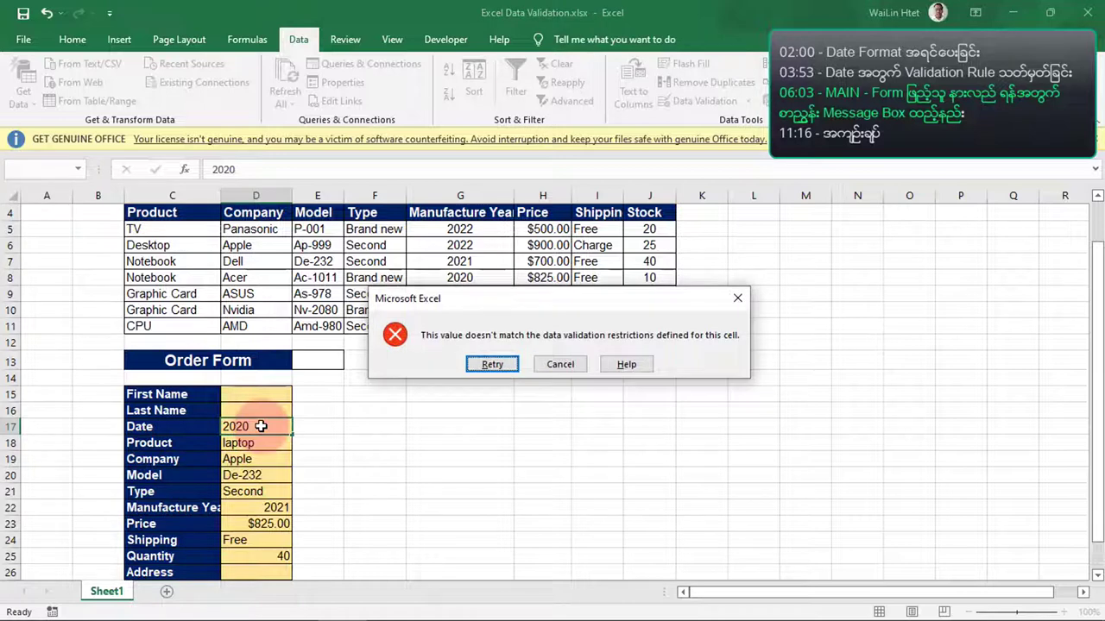
left_click(561, 365)
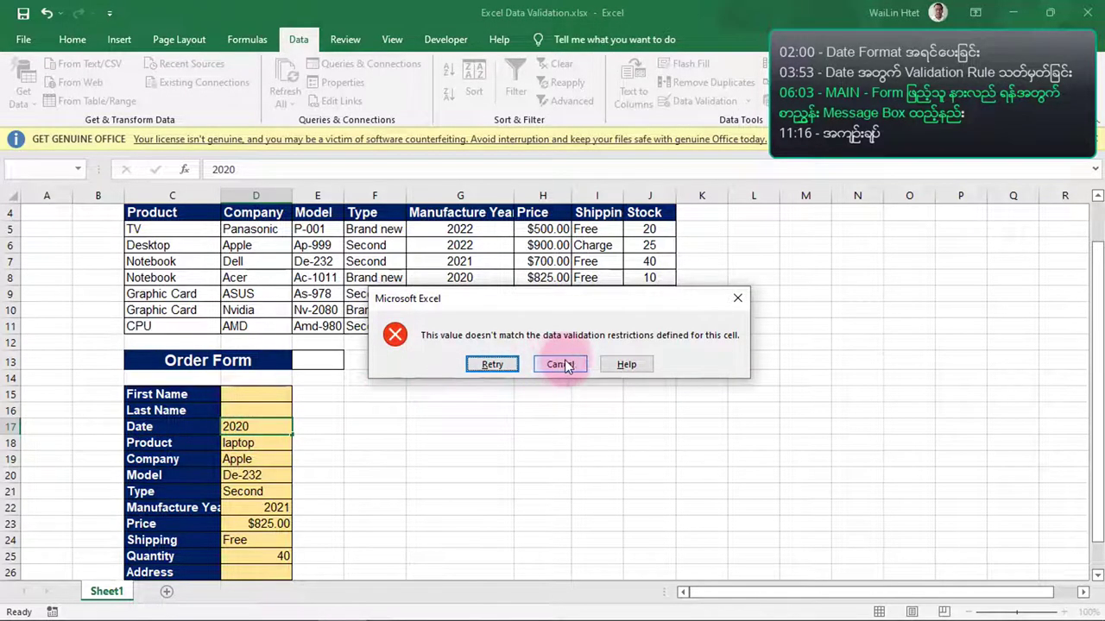
left_click(574, 367)
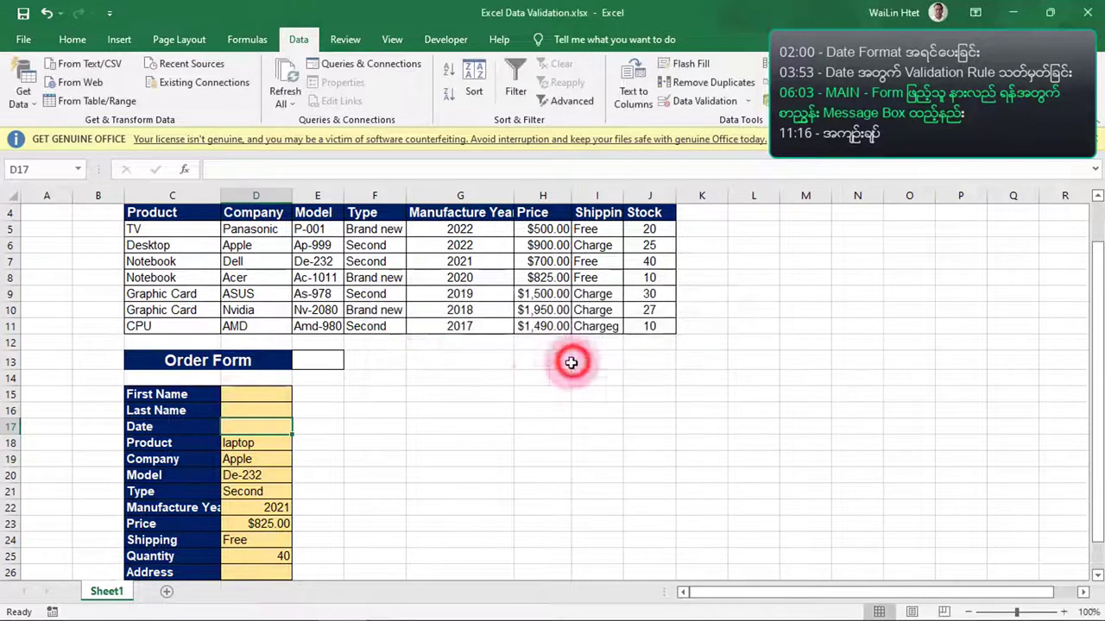
Step: Reopen the data validation settings for cell D17 and give its input message the title "Date"
left_click(252, 429)
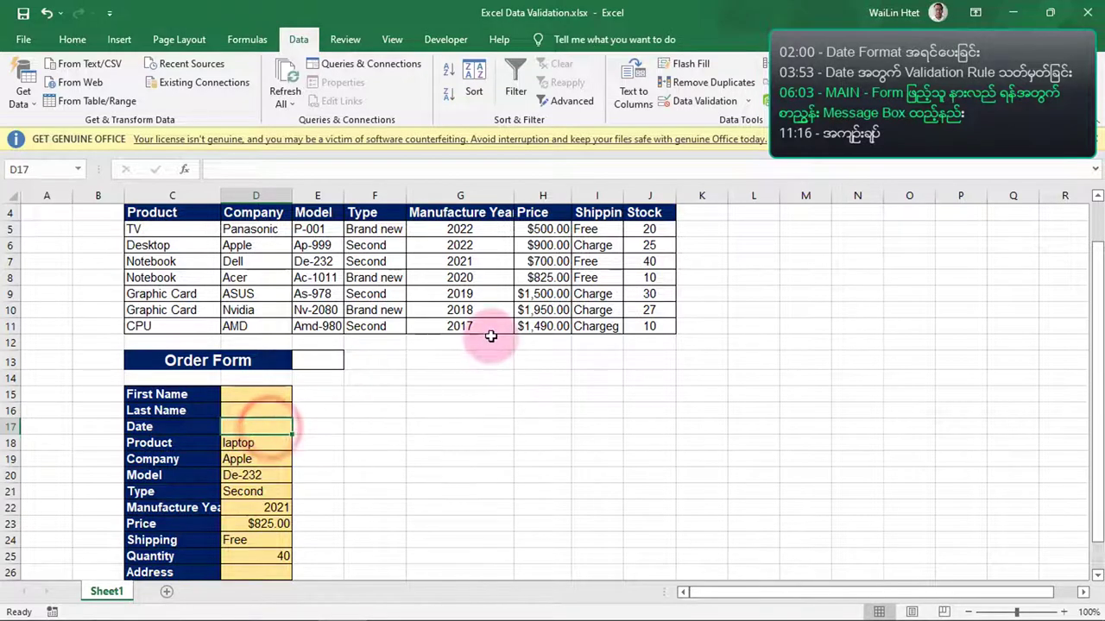
left_click(704, 101)
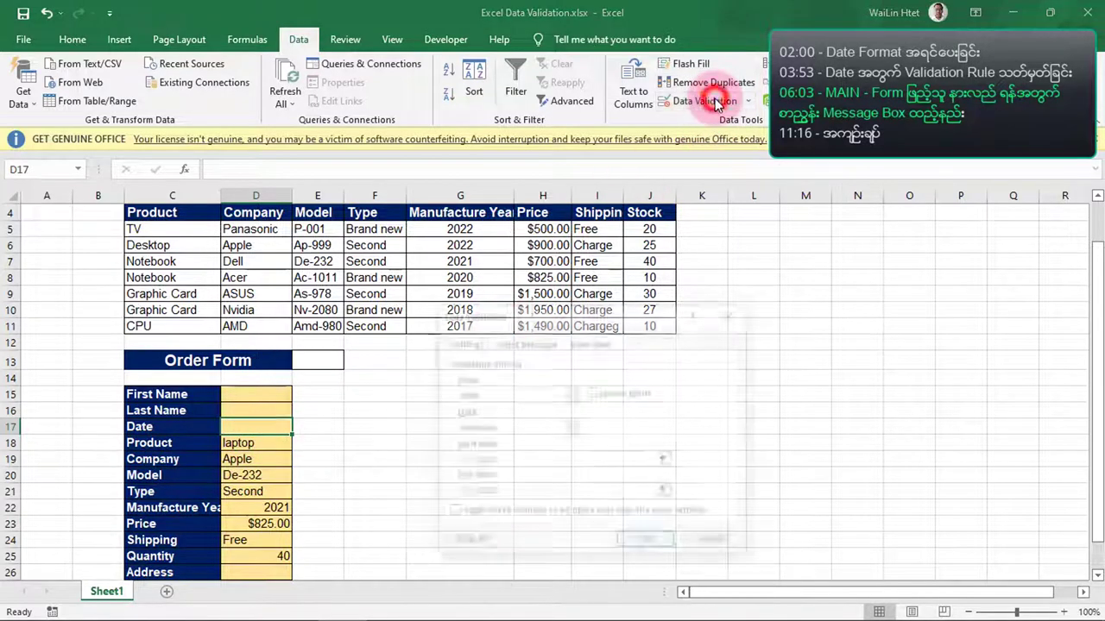
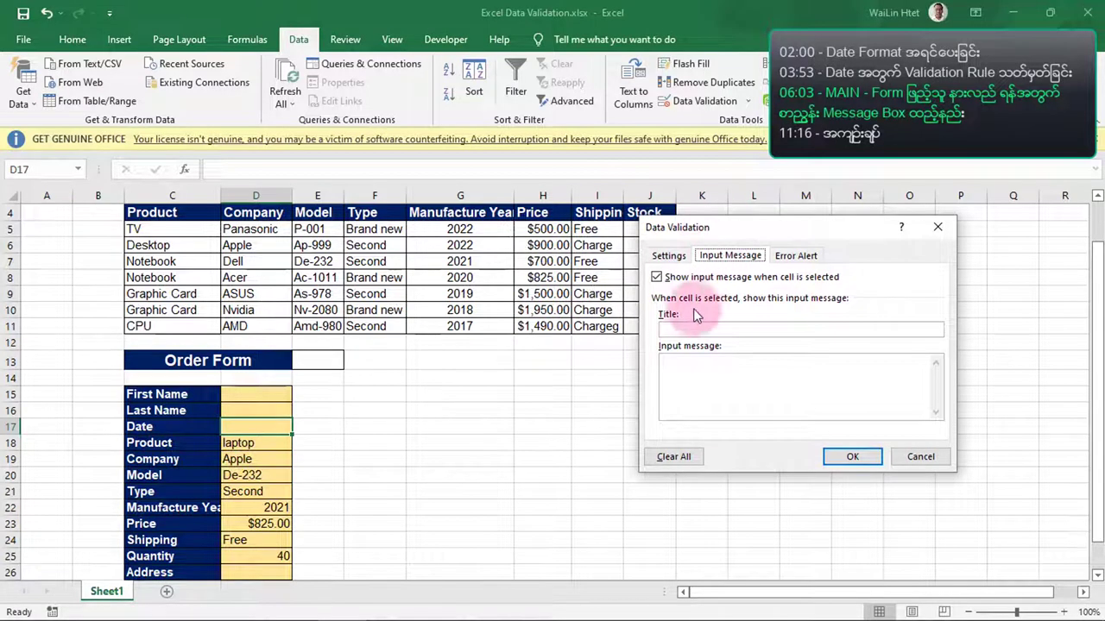
left_click_drag(696, 231, 424, 311)
left_click(398, 411)
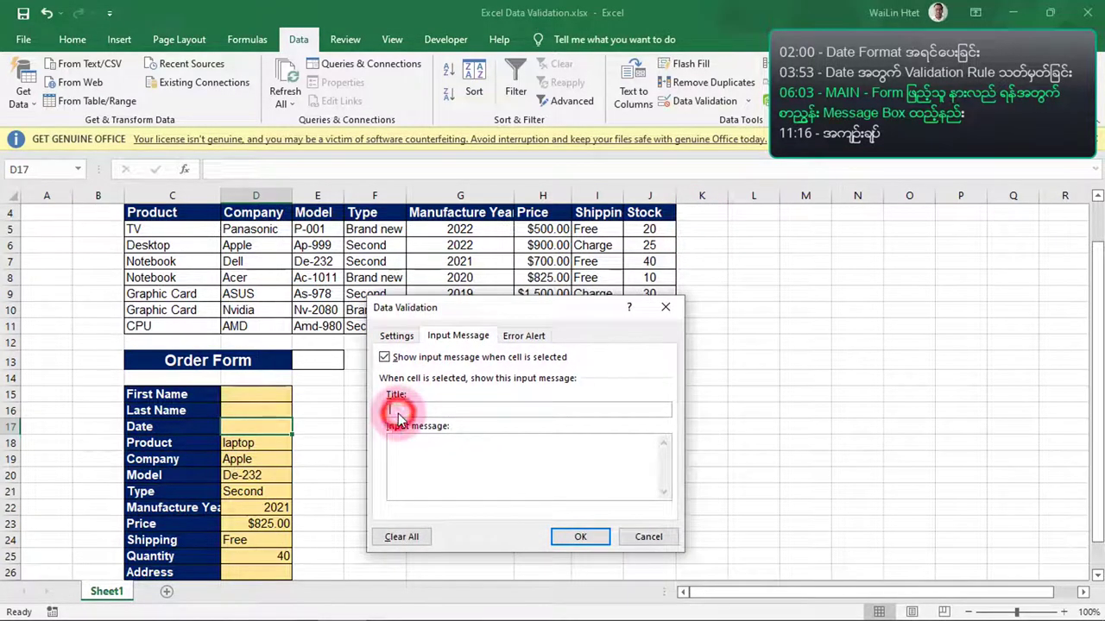
type("Date")
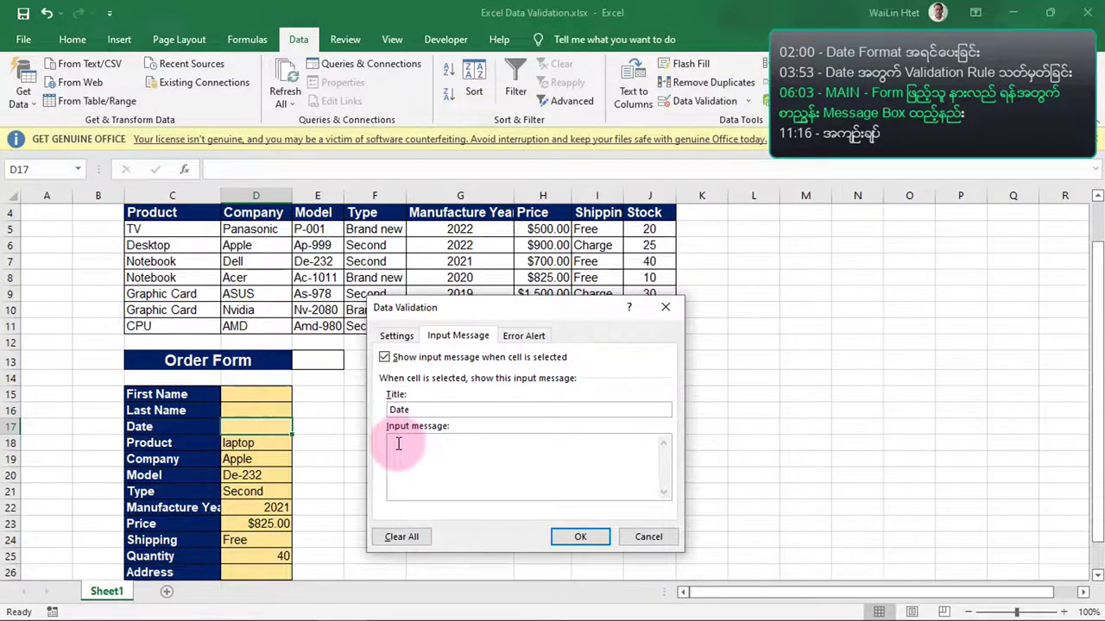
Step: Write the input message text "Please write down date format yyyy-mm-dd from 2022-03-01 to 2022"
left_click(395, 444)
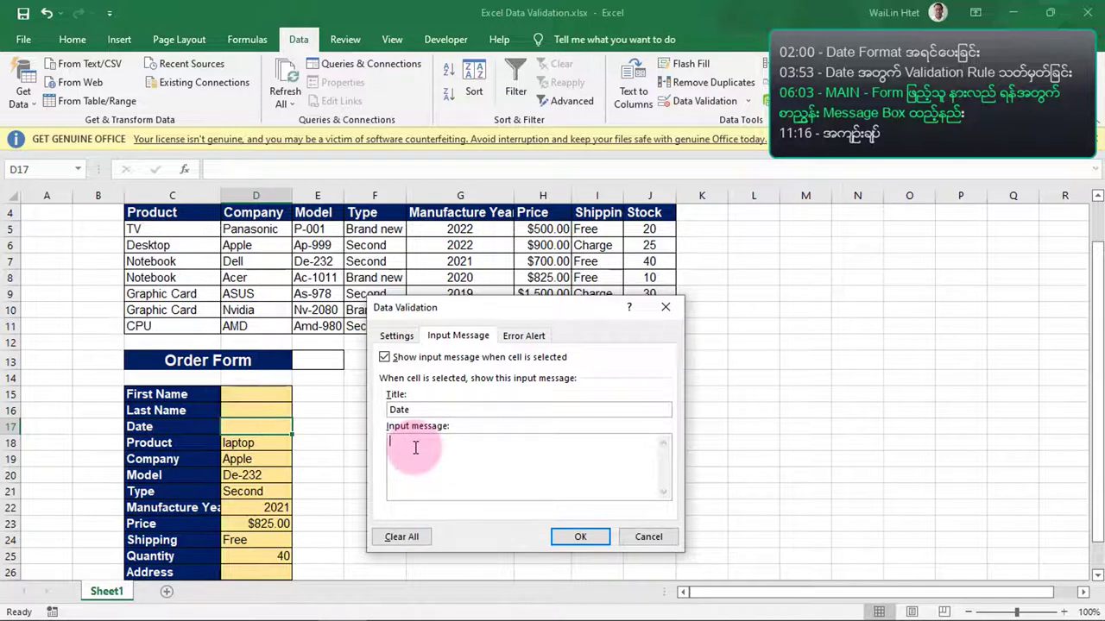
type("Please write down date ")
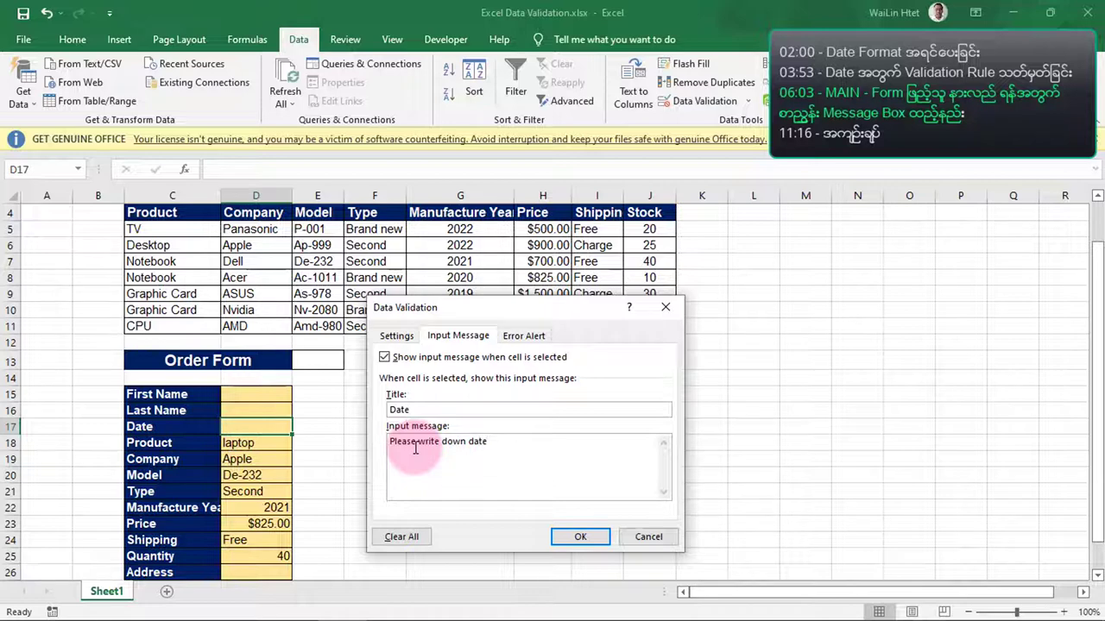
type("format yyyy-mm")
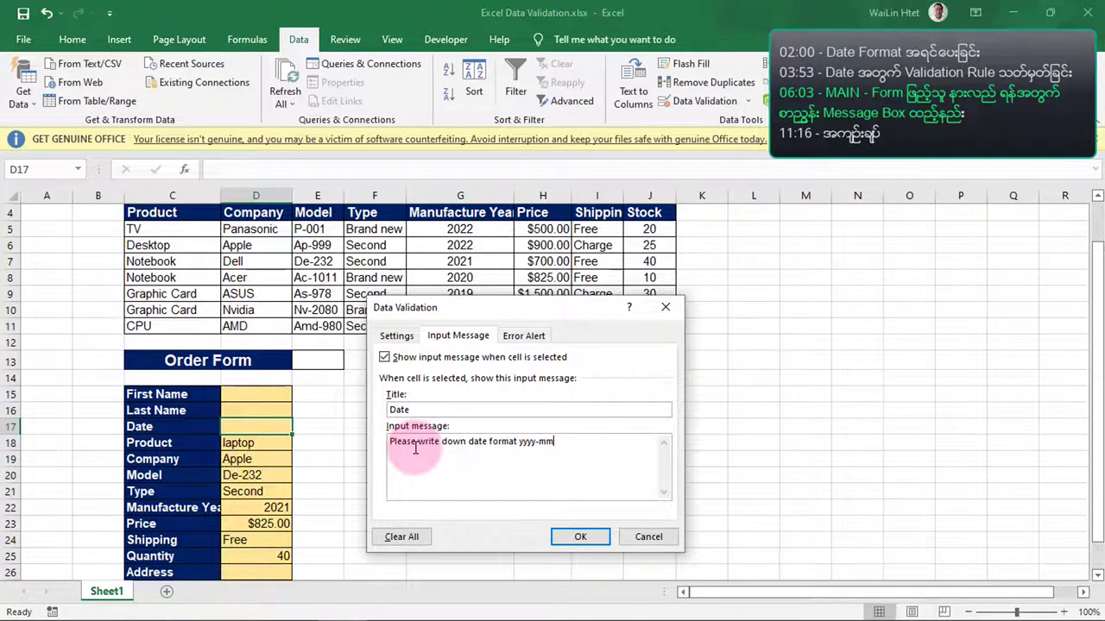
type("-dd from 20")
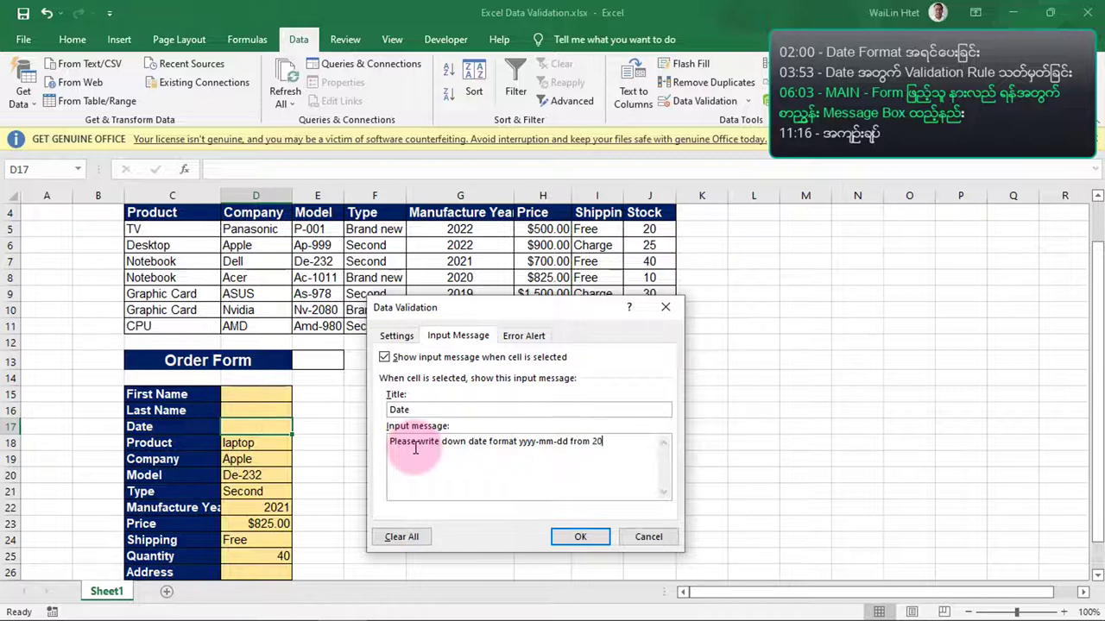
type("20-03-01 to 2020")
key("BackSpace")
type("2")
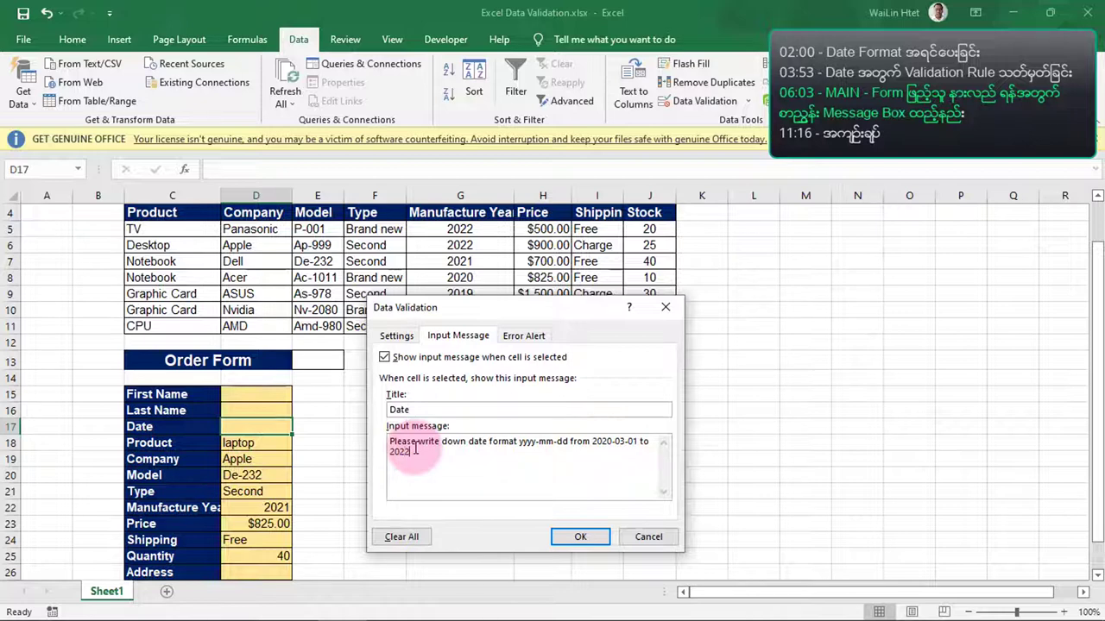
left_click(611, 444)
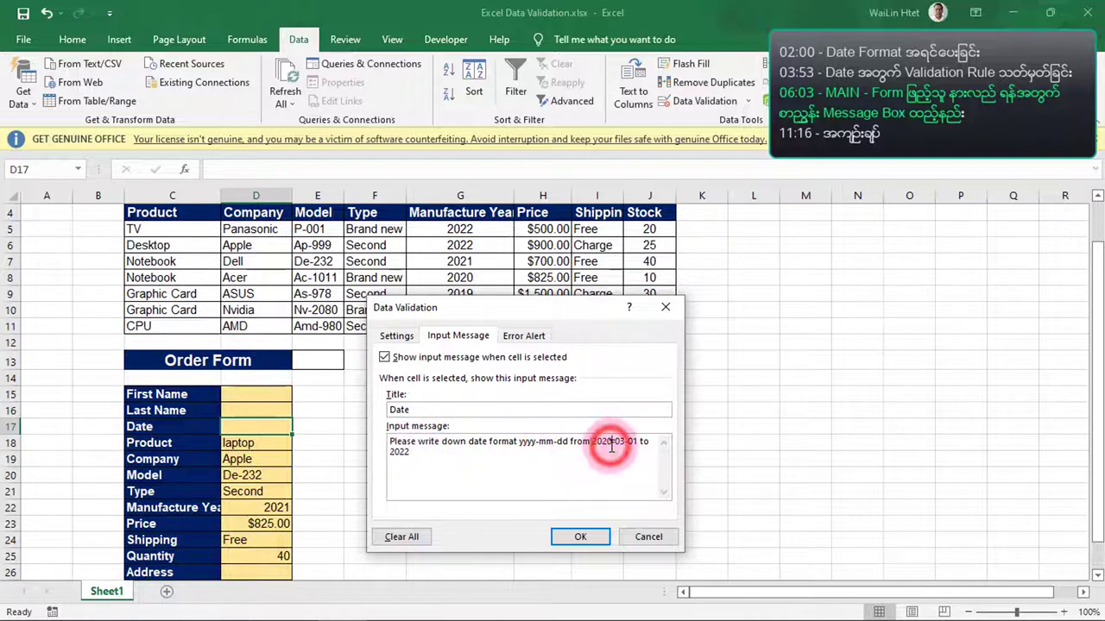
key("BackSpace")
type("2")
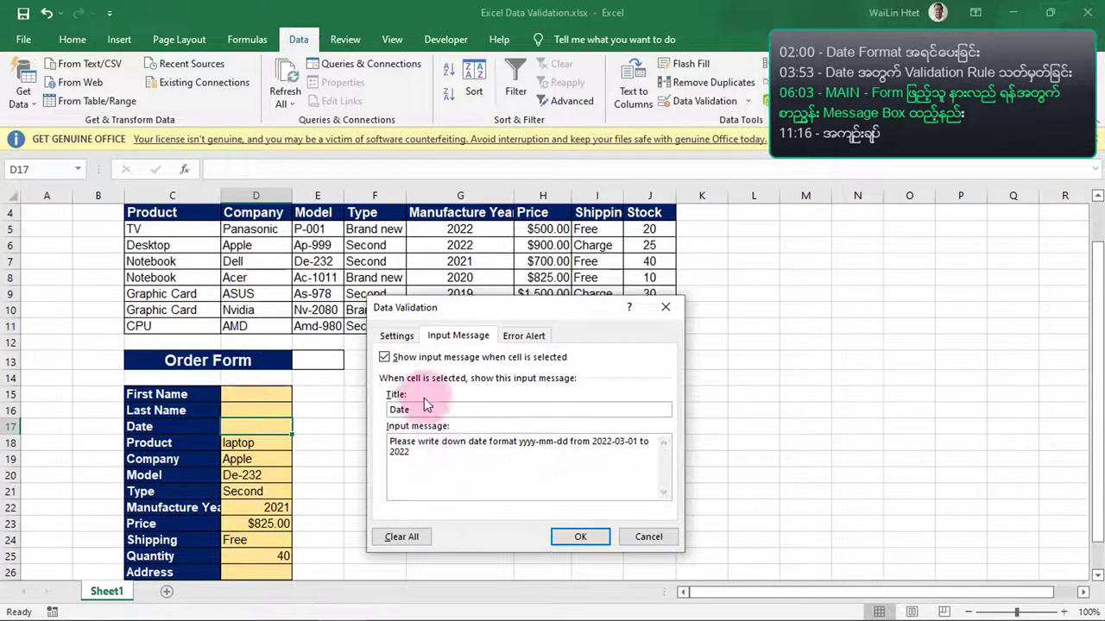
Step: Check the rule's end date, complete the input message so it ends with "2022-05-01", and apply the validation
left_click(396, 337)
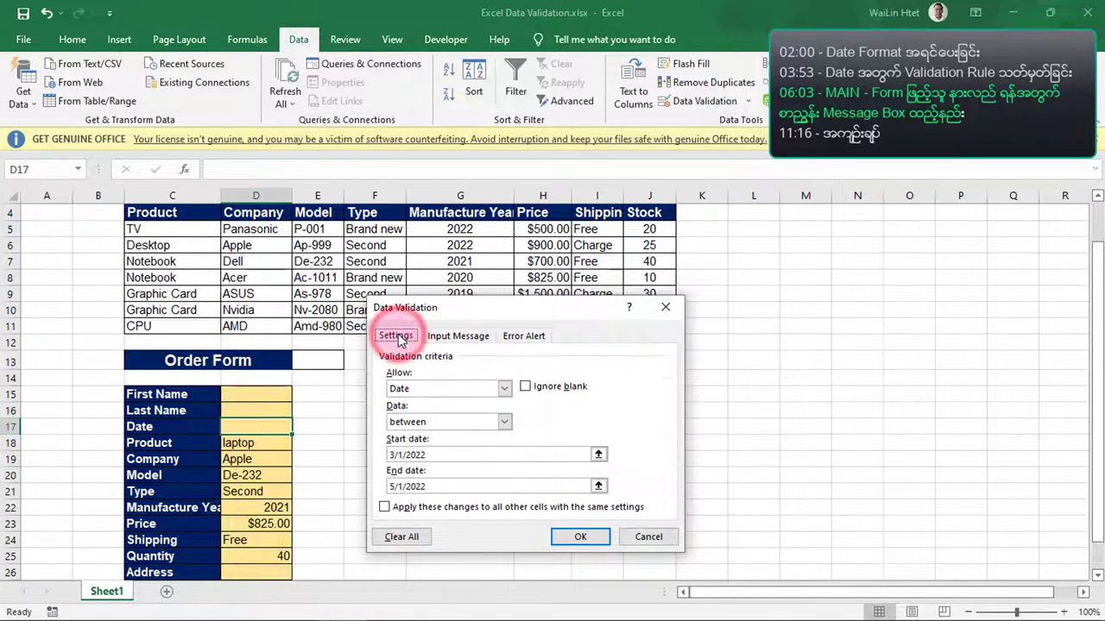
left_click(447, 335)
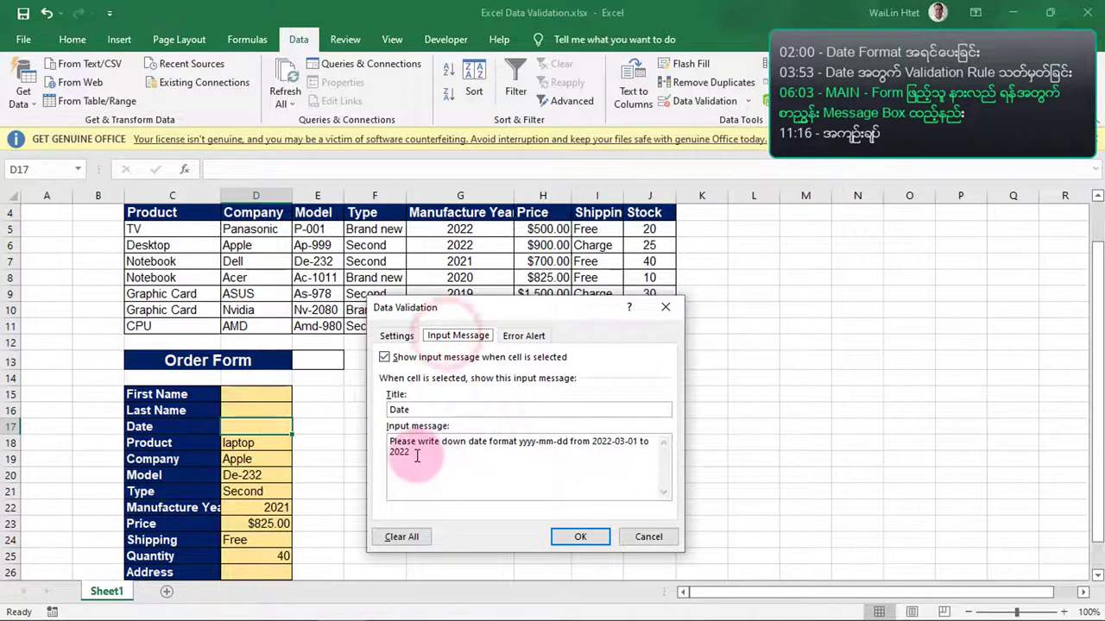
type("-")
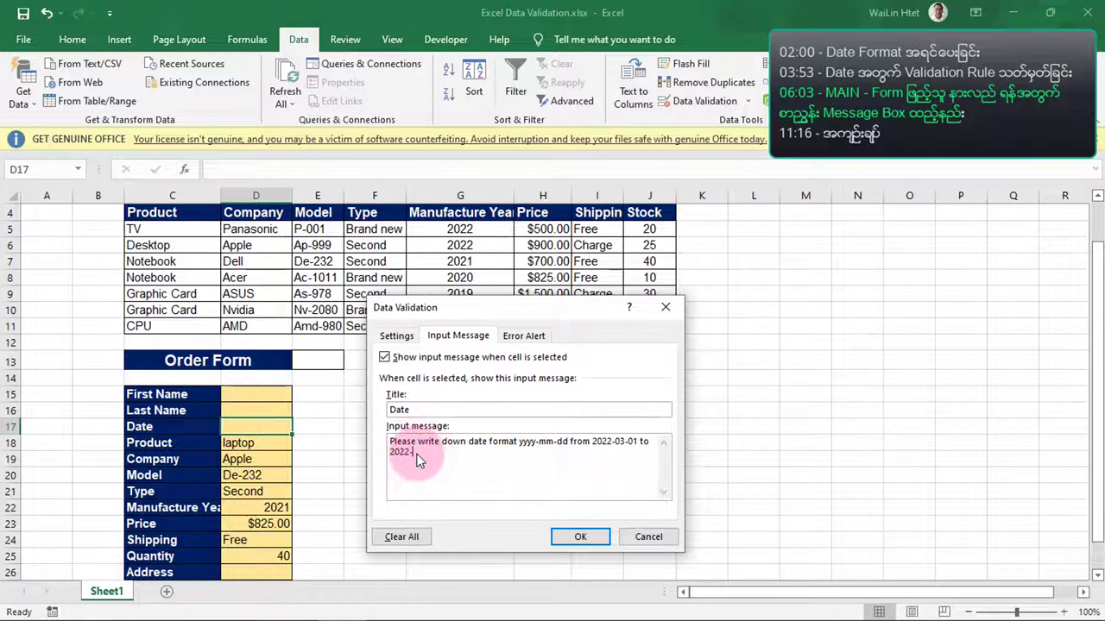
type("05-01")
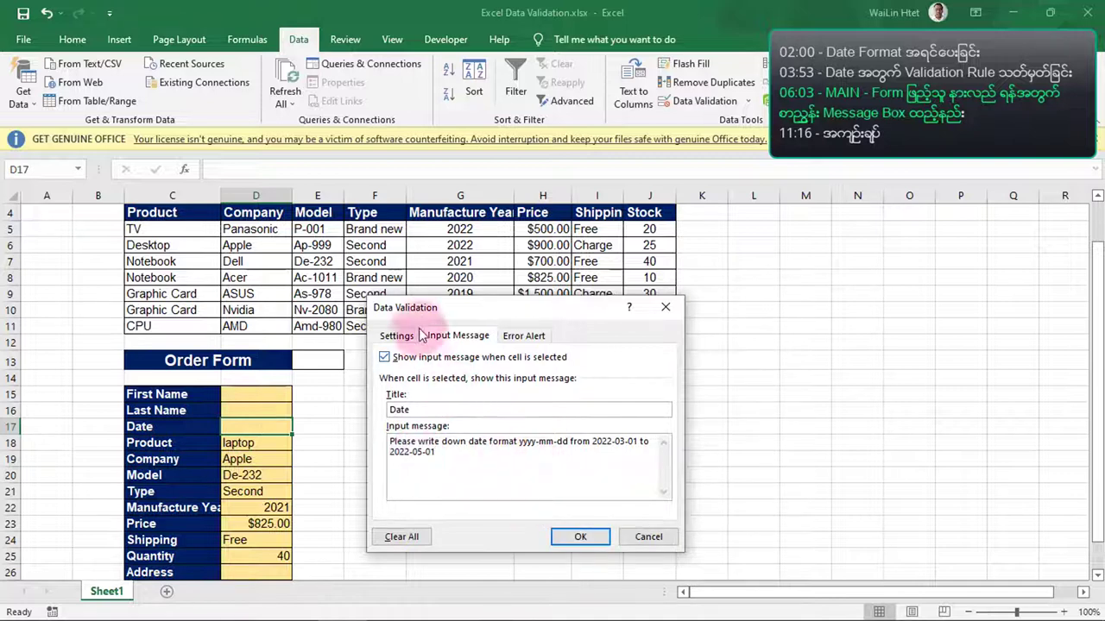
left_click_drag(412, 308, 403, 319)
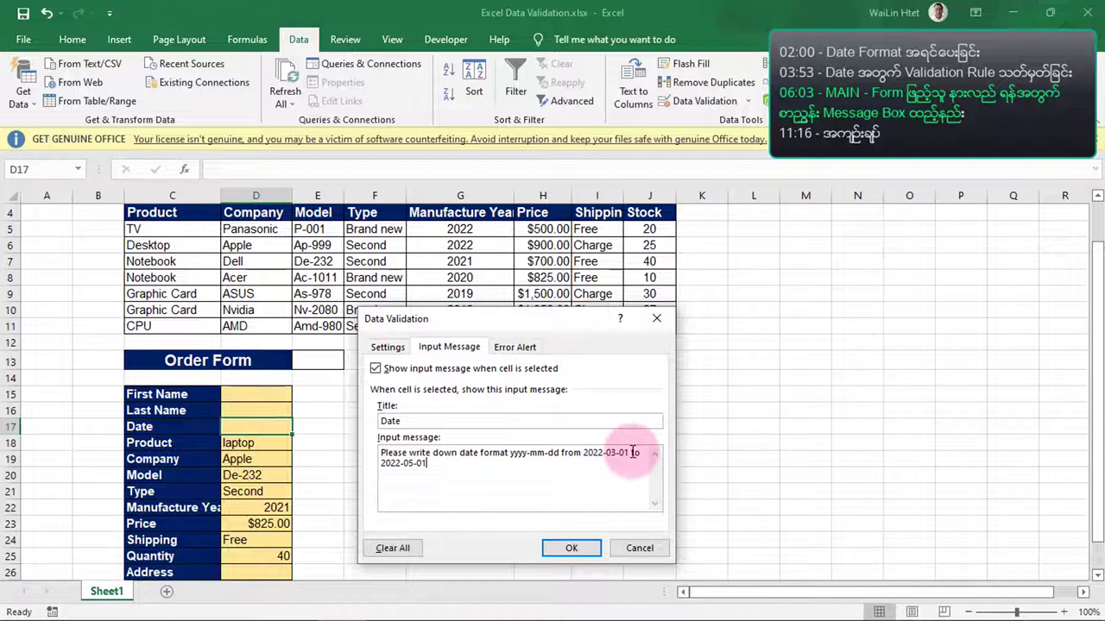
left_click(561, 544)
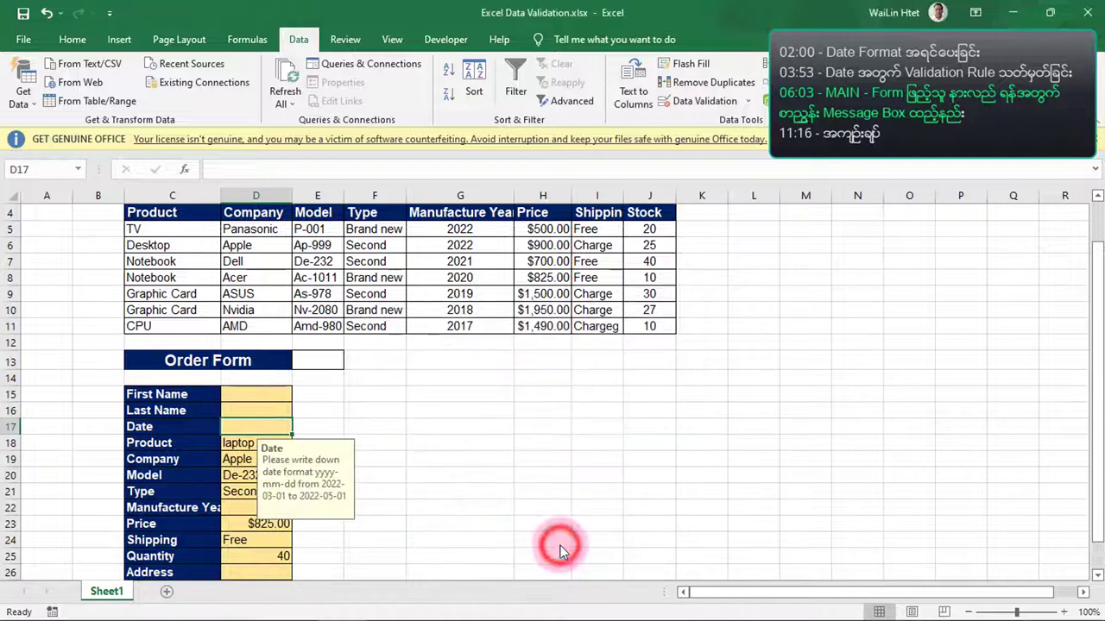
Step: Reselect the Date cell to check its input message, and enter the date 2022-03-25
left_click(423, 460)
left_click(264, 429)
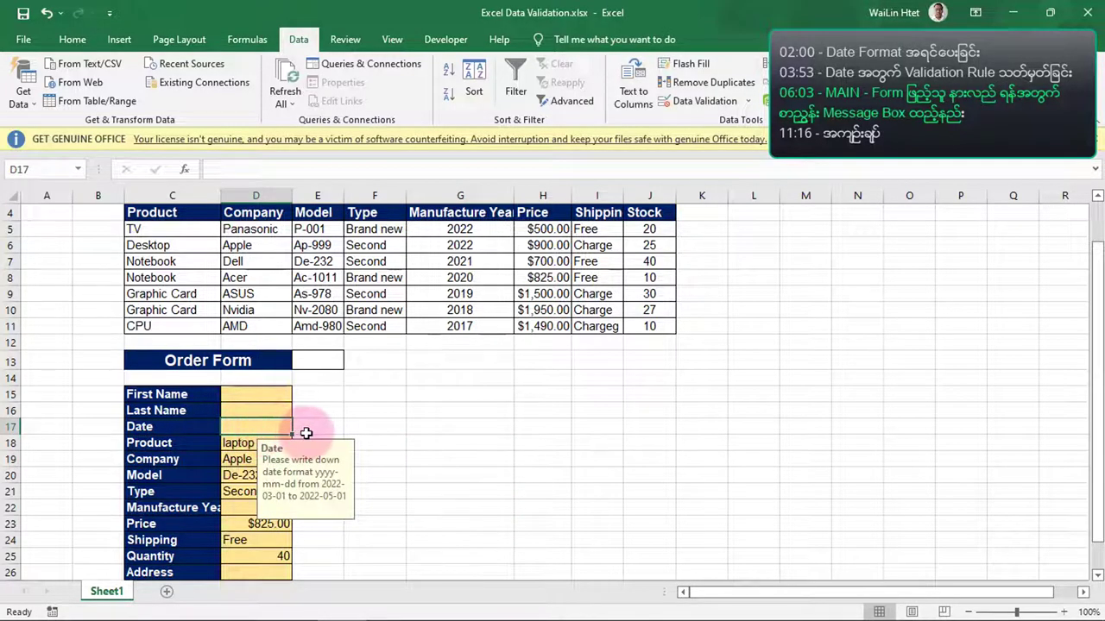
left_click(343, 482)
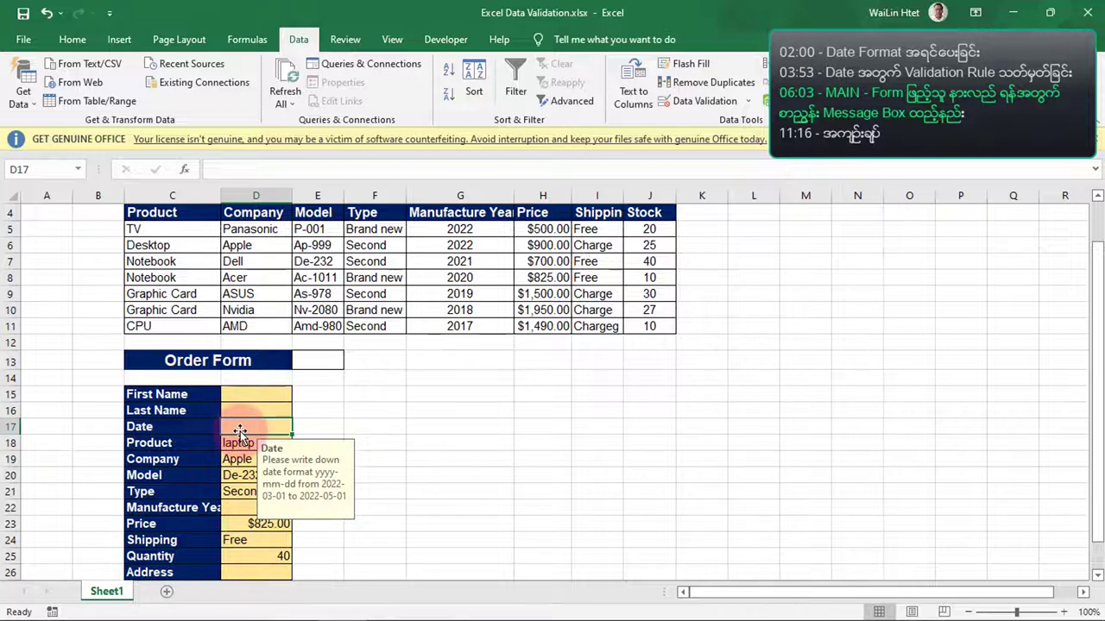
type("2022")
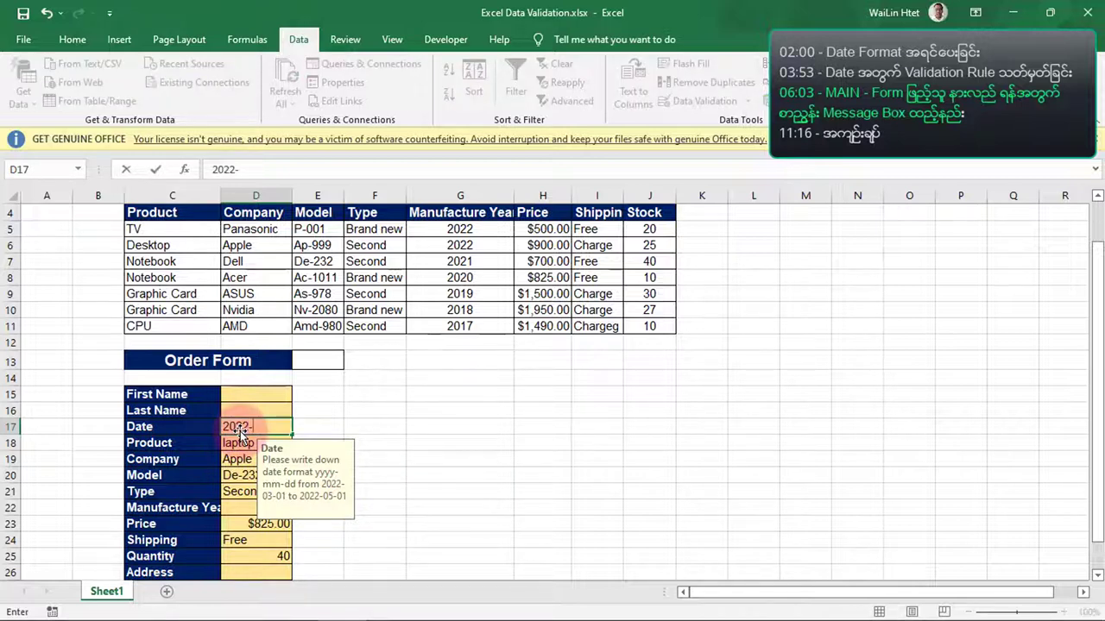
type("-03-25")
key("Return")
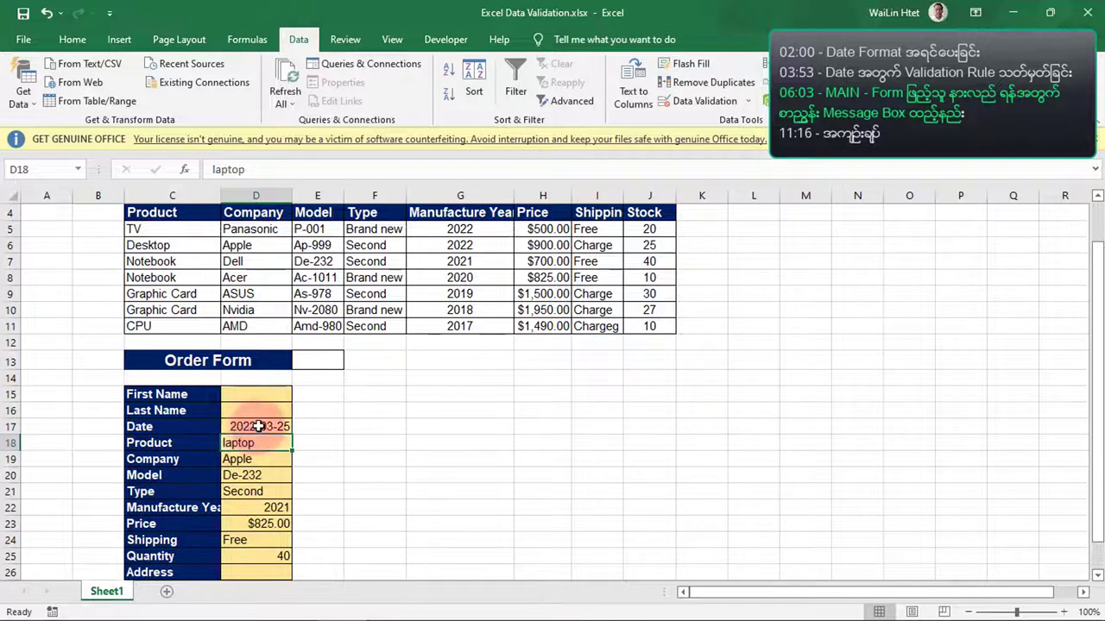
Step: Test the rule again by trying to enter 2010 in the Date cell, and cancel the entry
left_click(258, 426)
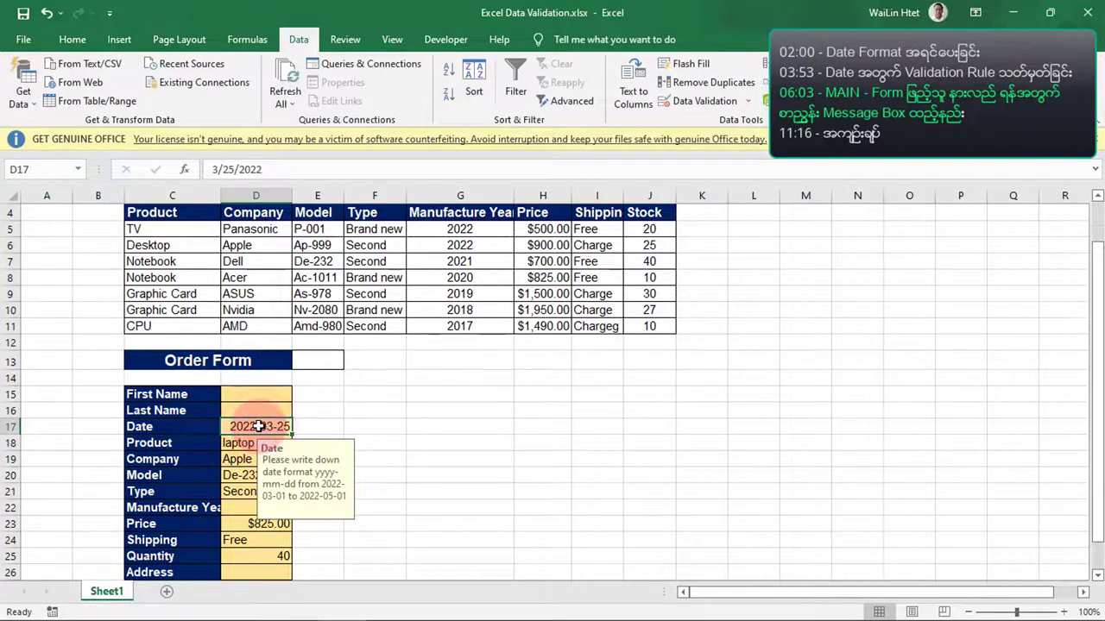
type("2010")
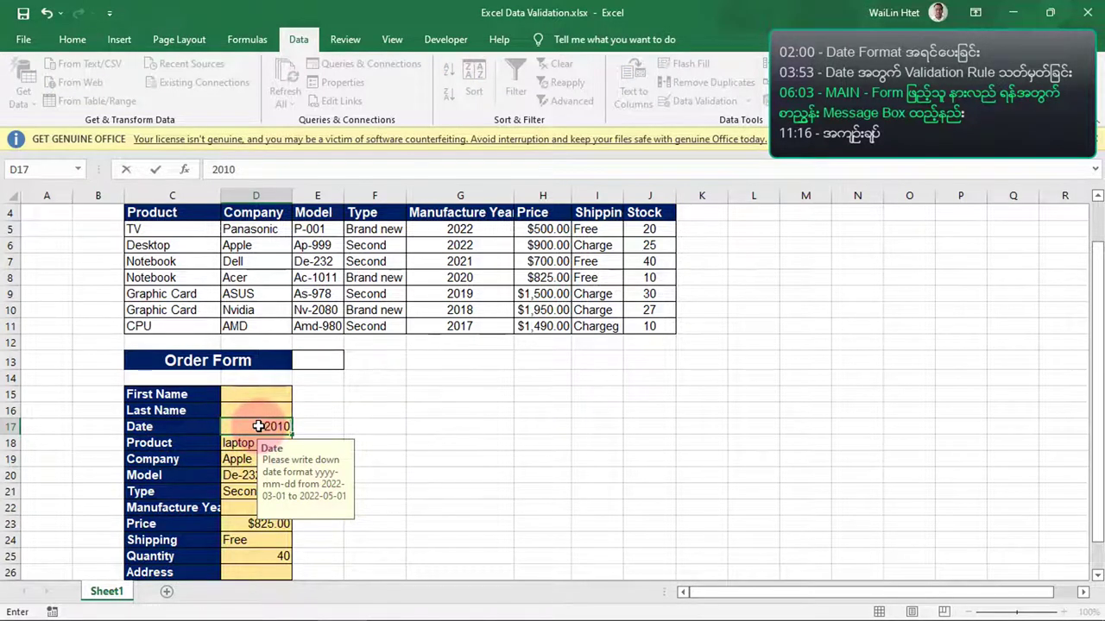
key("Return")
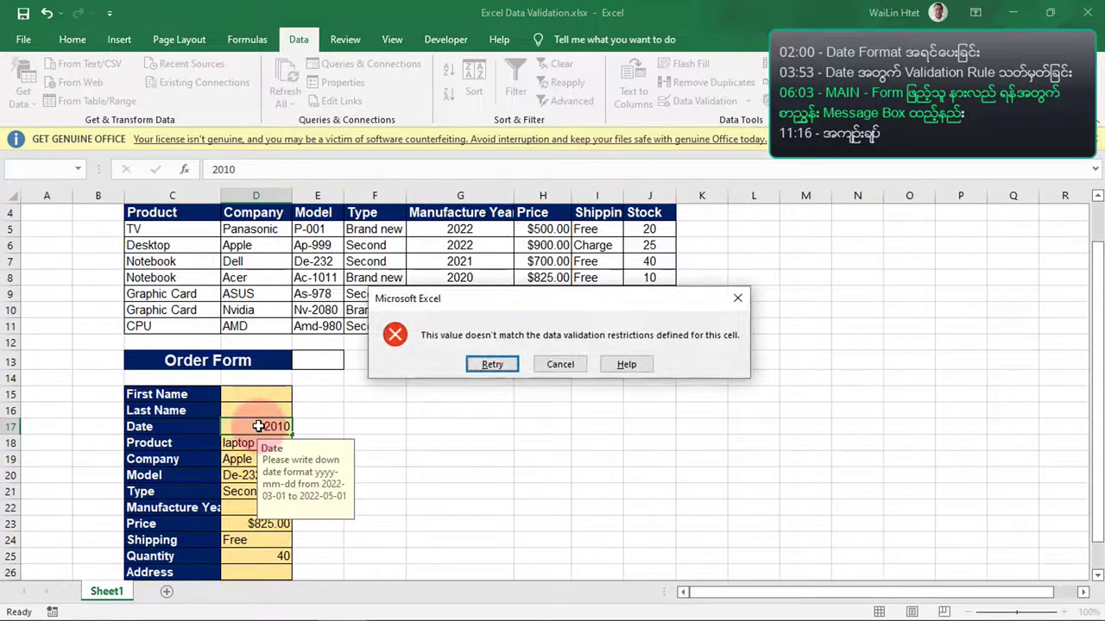
left_click(560, 364)
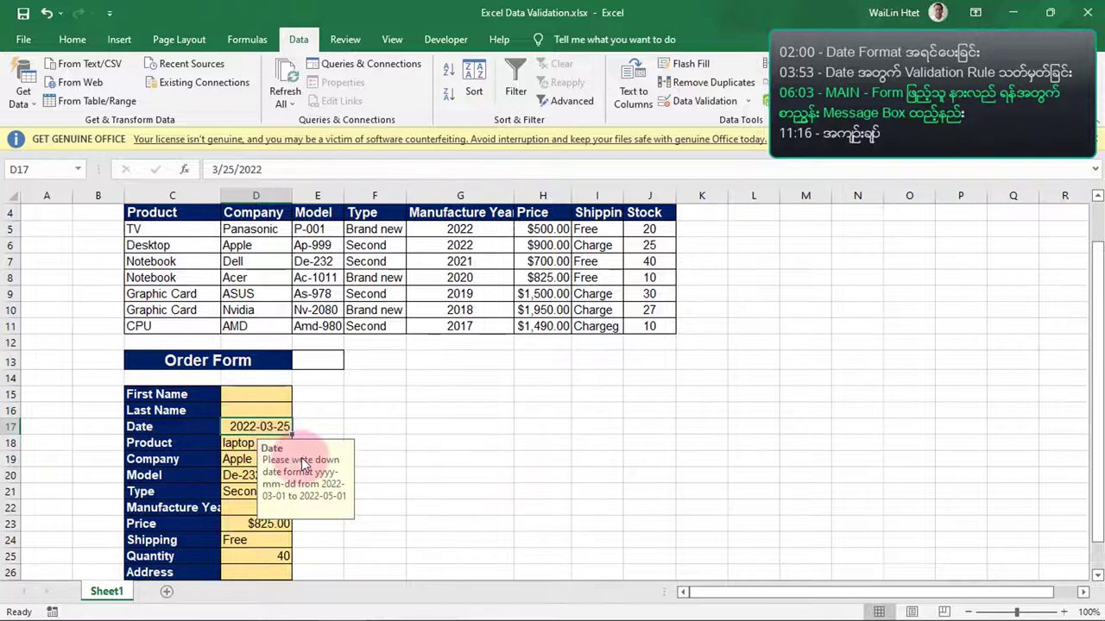
Step: Select the empty First Name entry cell D15 in the order form
left_click(251, 397)
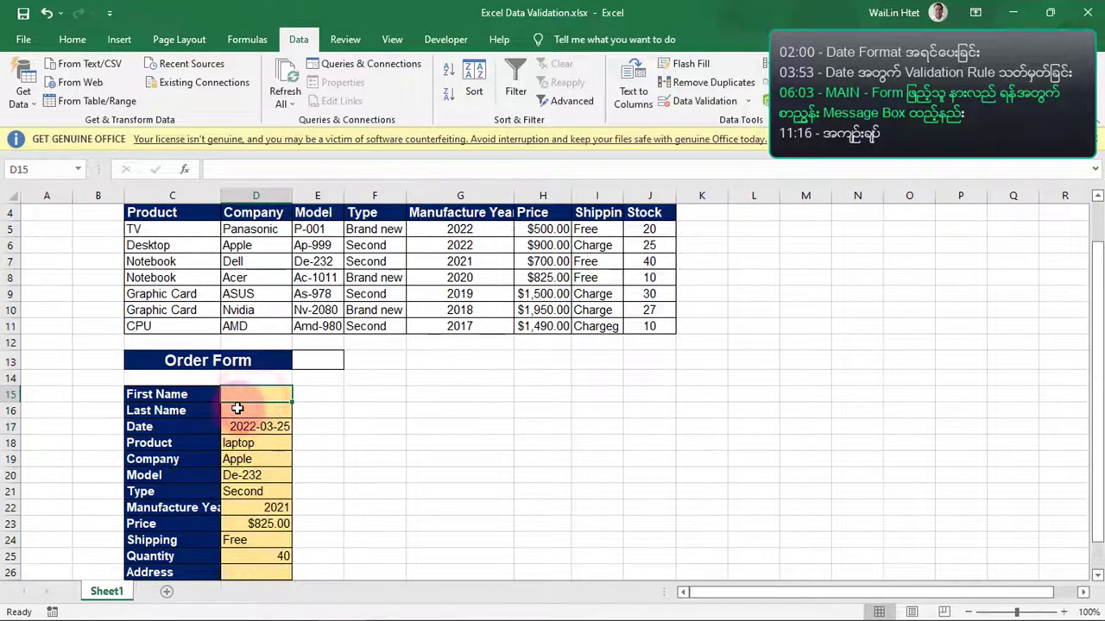
left_click(242, 404)
left_click(244, 395)
left_click(242, 406)
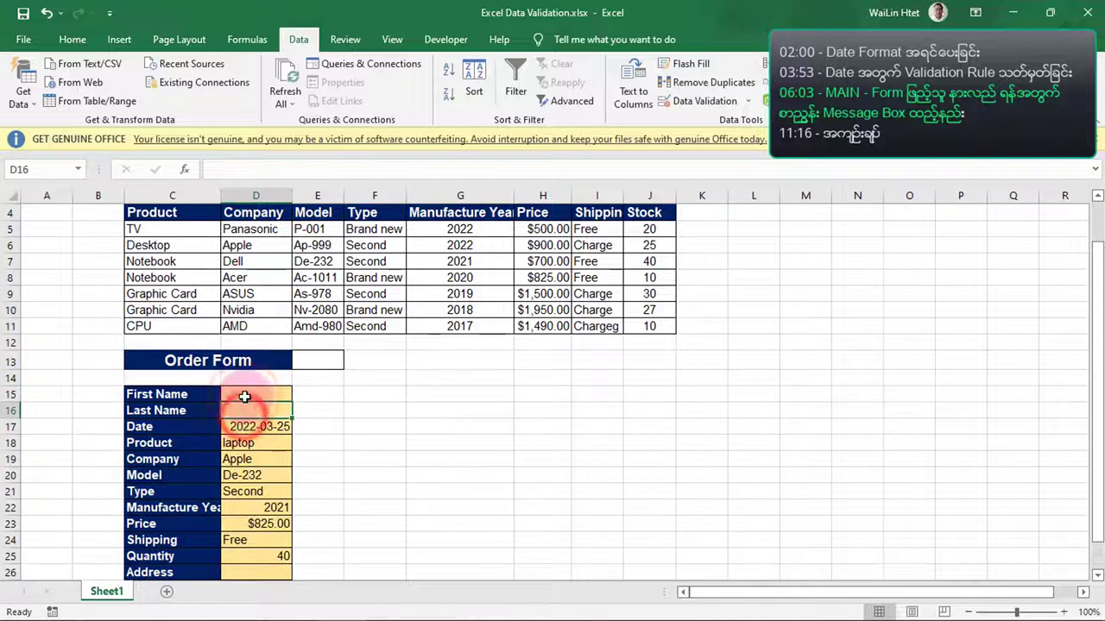
left_click(244, 396)
left_click(241, 397)
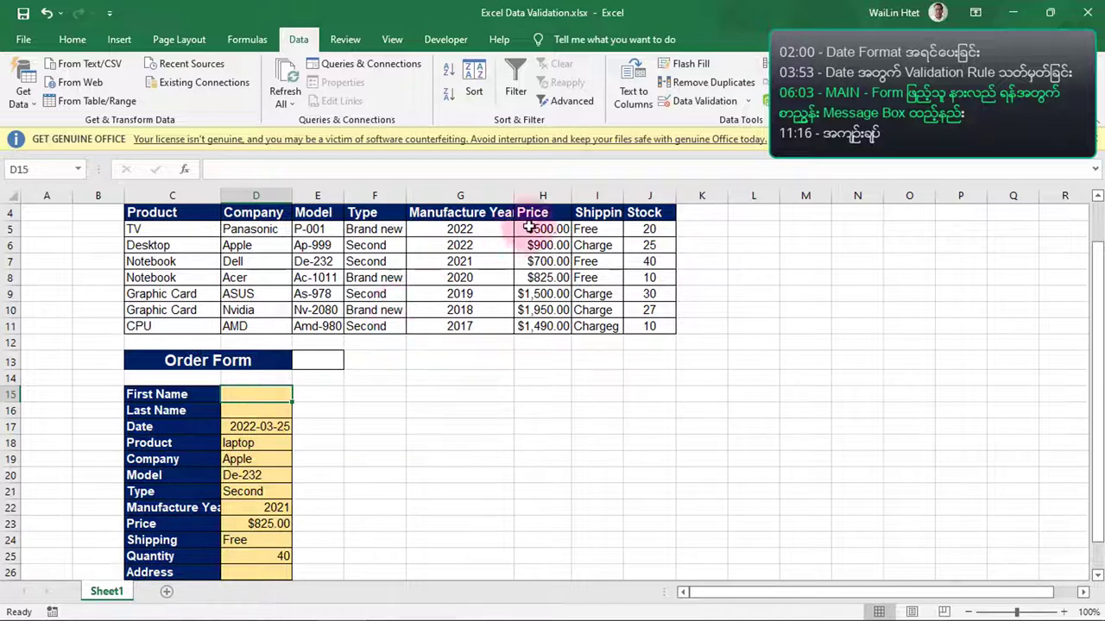
Step: Start a data validation input message for the First Name cell D15 with the title "First Name"
left_click(706, 101)
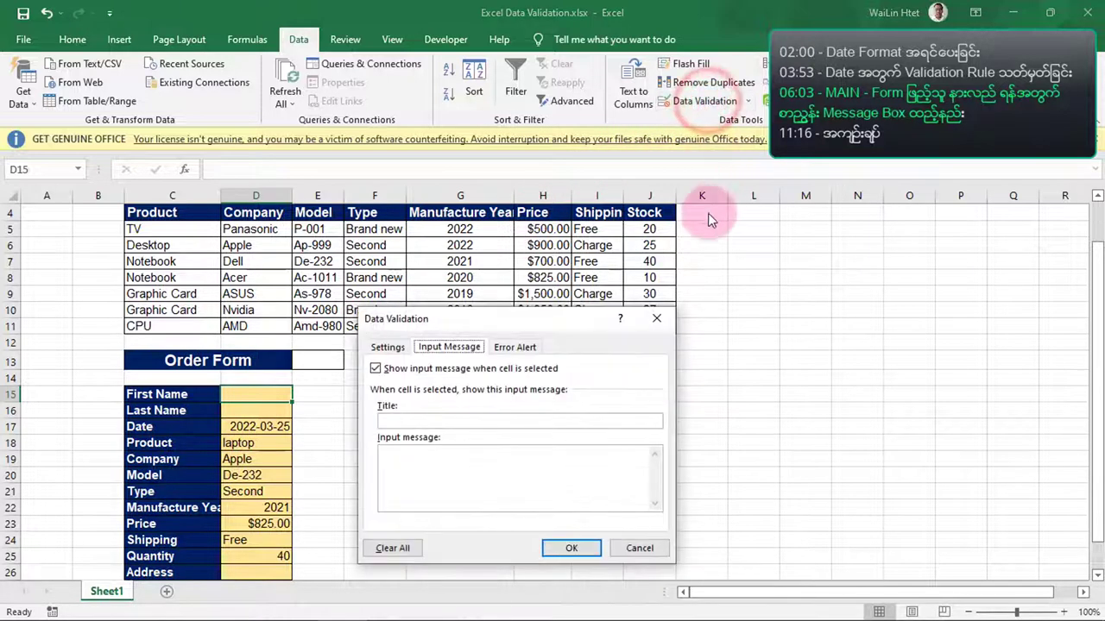
left_click(393, 421)
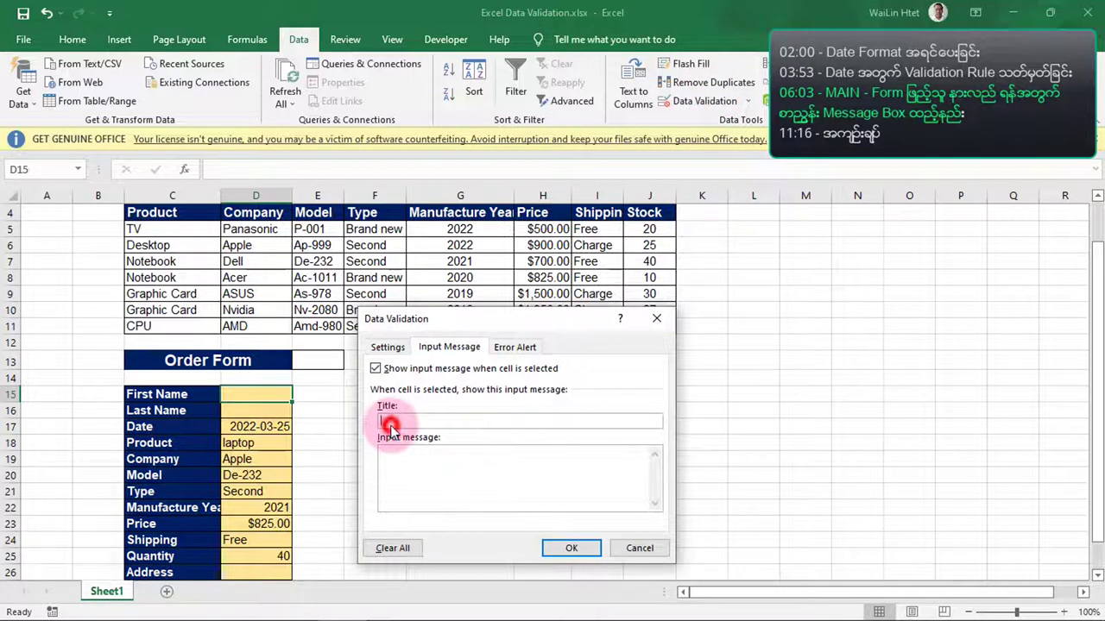
type("f")
type("First Name")
Step: Set the input message text to "Please input your First Name", apply the validation, and reselect the First Name cell
left_click(384, 453)
type("Plea")
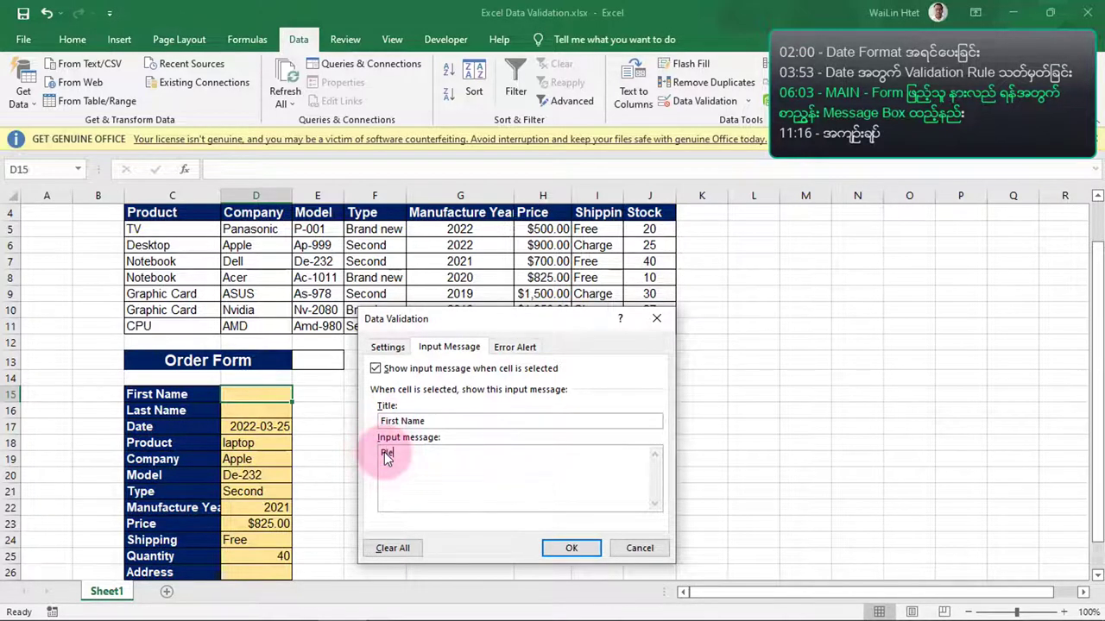
type("se ")
type("write")
key("BackSpace")
key("BackSpace")
key("BackSpace")
key("BackSpace")
key("BackSpace")
type("input your F")
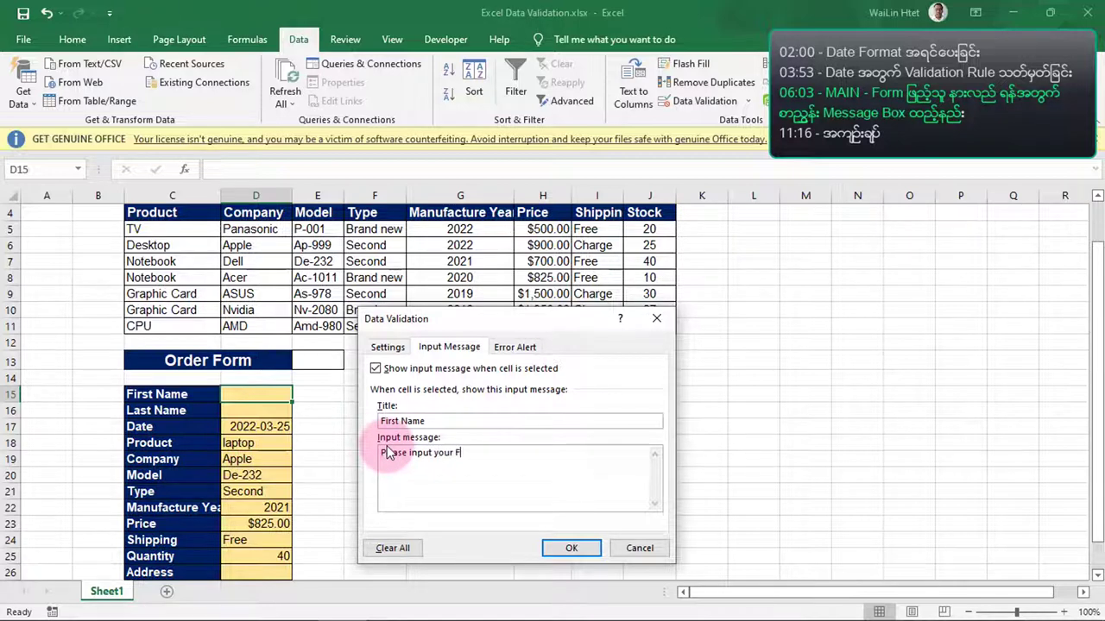
type("irst Name")
left_click(561, 553)
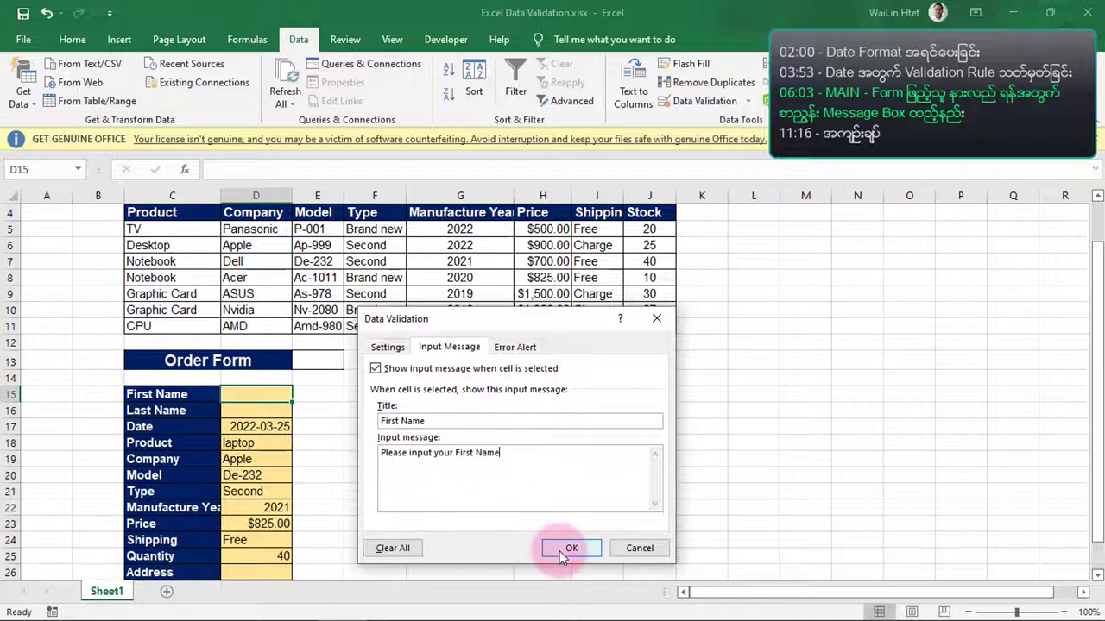
left_click(569, 549)
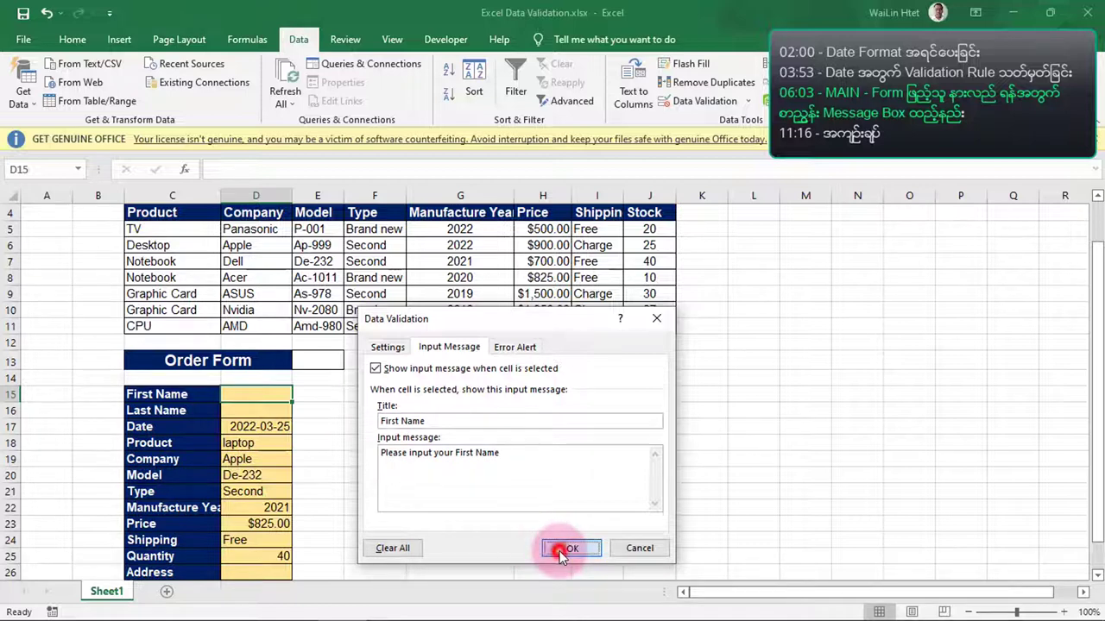
left_click(257, 397)
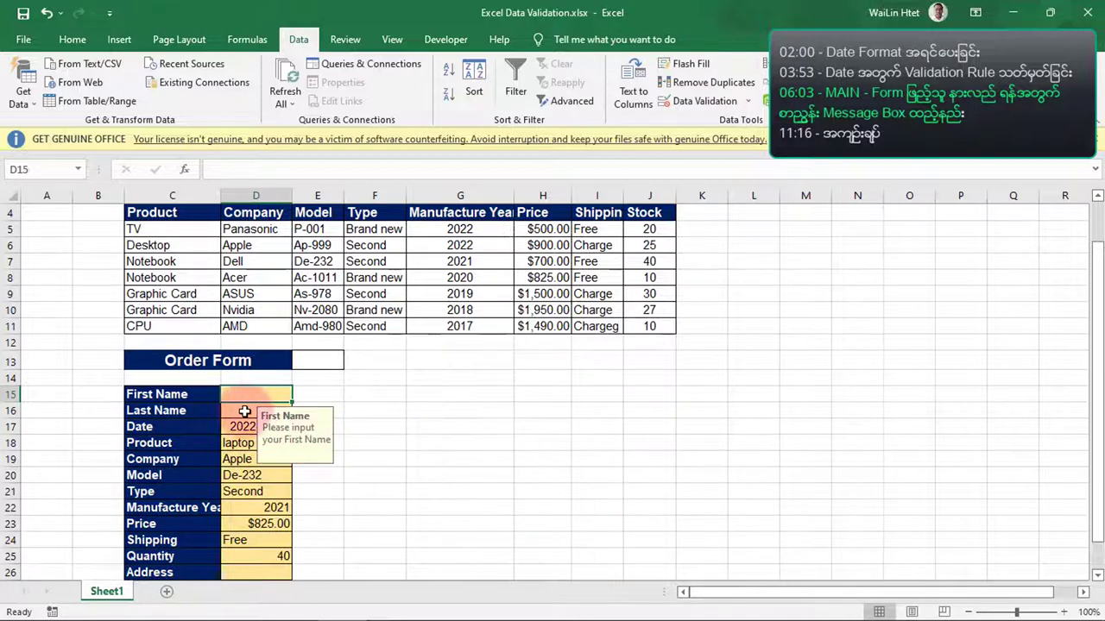
Step: Add an input message to the Last Name cell D16 with the title "Last Name" and the text "Please input your Last Name"
left_click(246, 411)
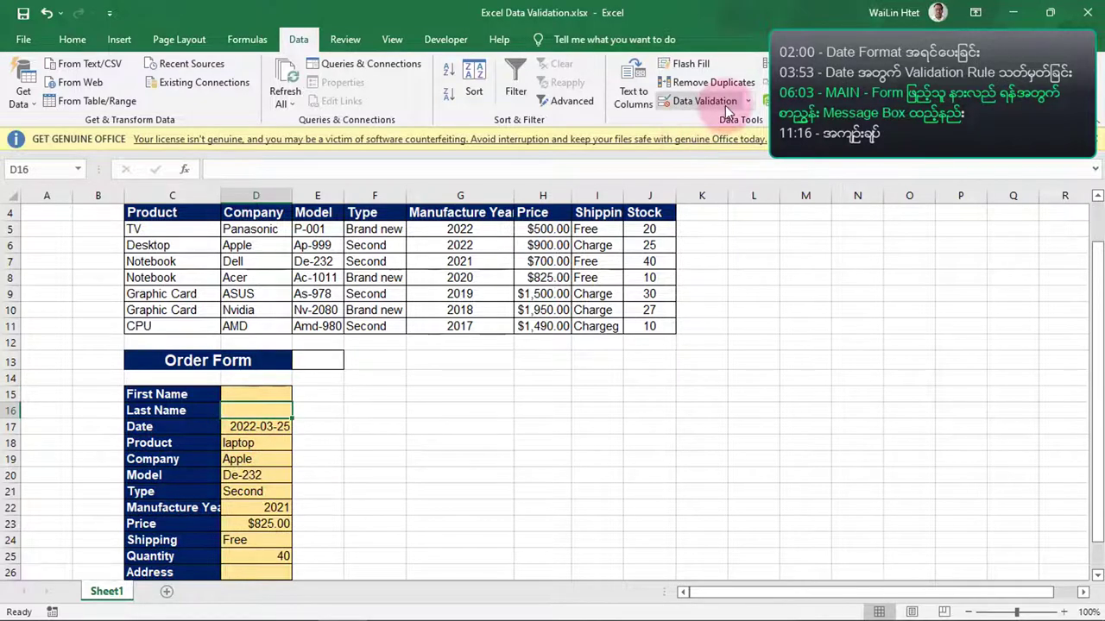
left_click(703, 101)
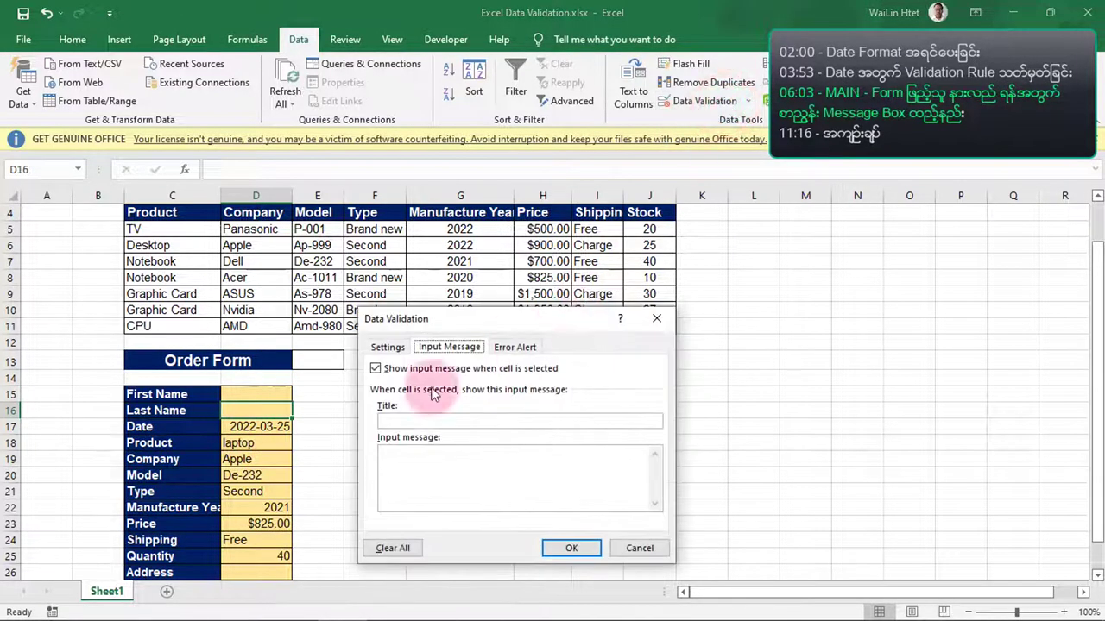
left_click(388, 422)
type("Last Name")
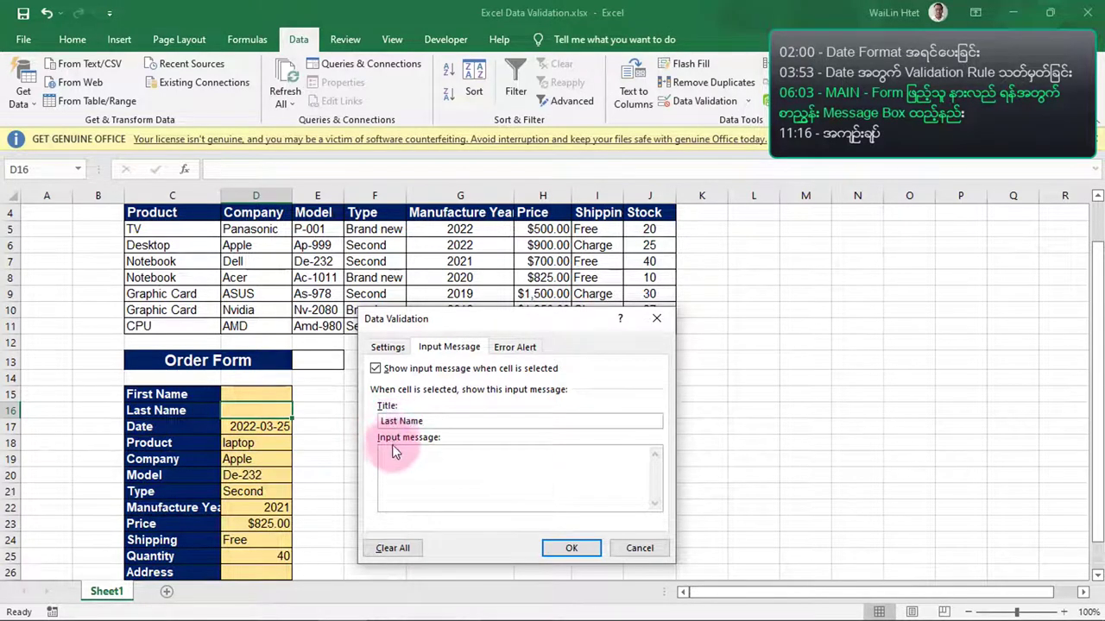
left_click(390, 456)
type("Pl")
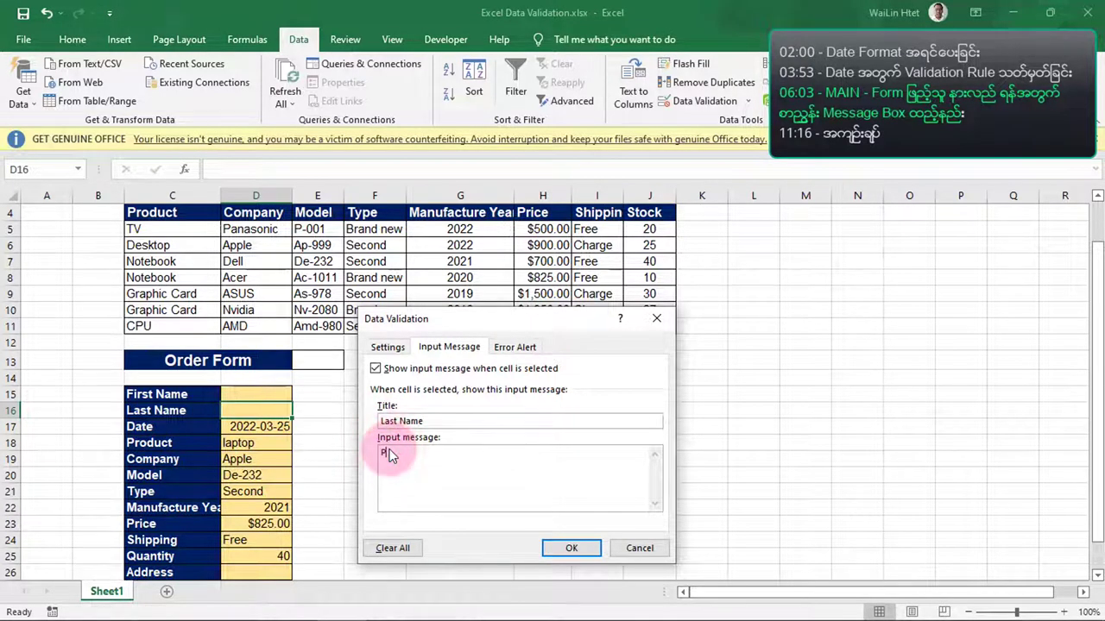
type("ease input your ")
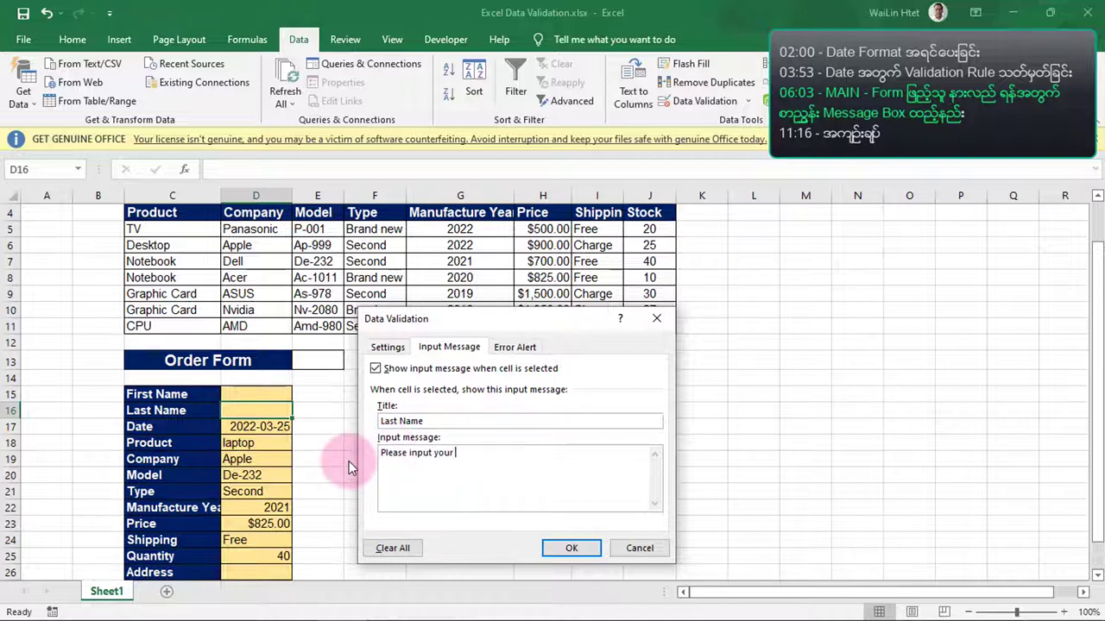
type("Last Name")
left_click(573, 551)
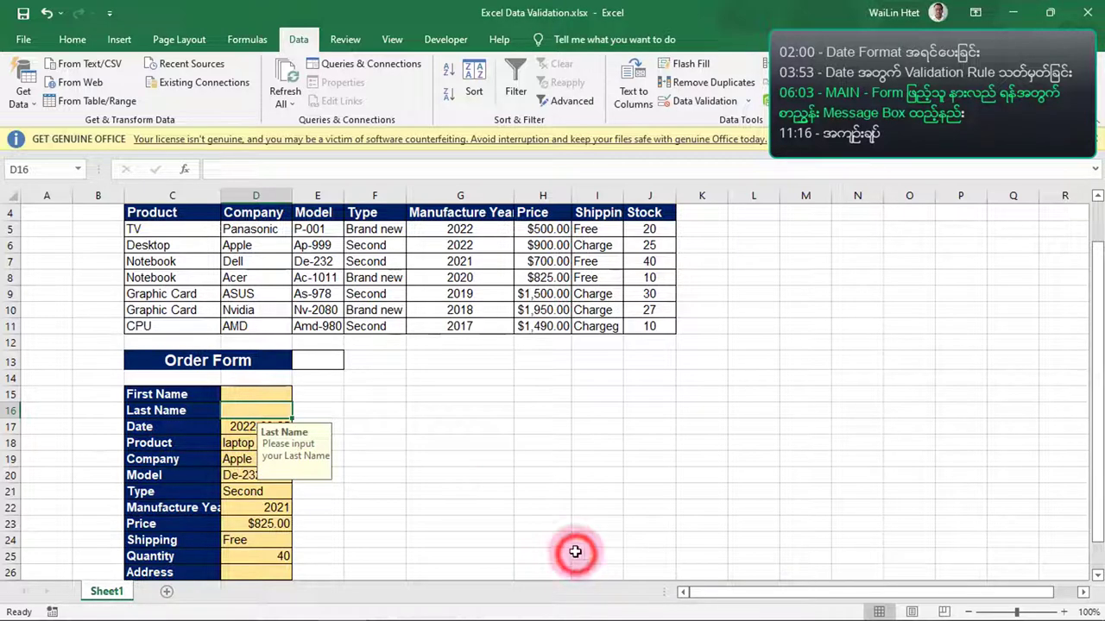
Step: Check the input messages of both name cells, and fill in a first name and a last name in the order form
left_click(276, 394)
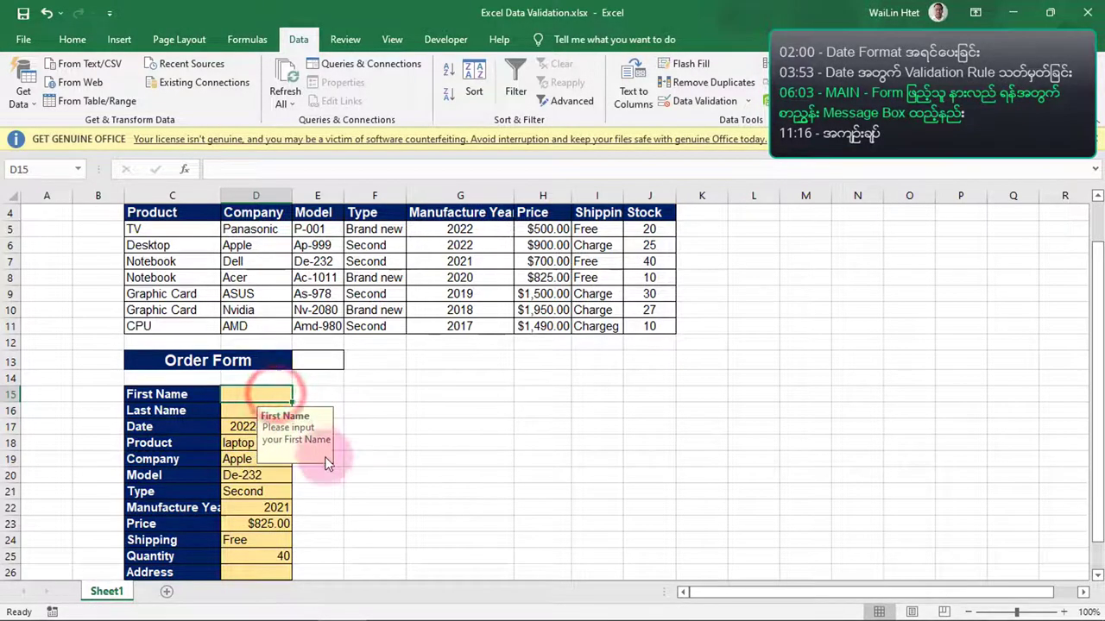
left_click(243, 411)
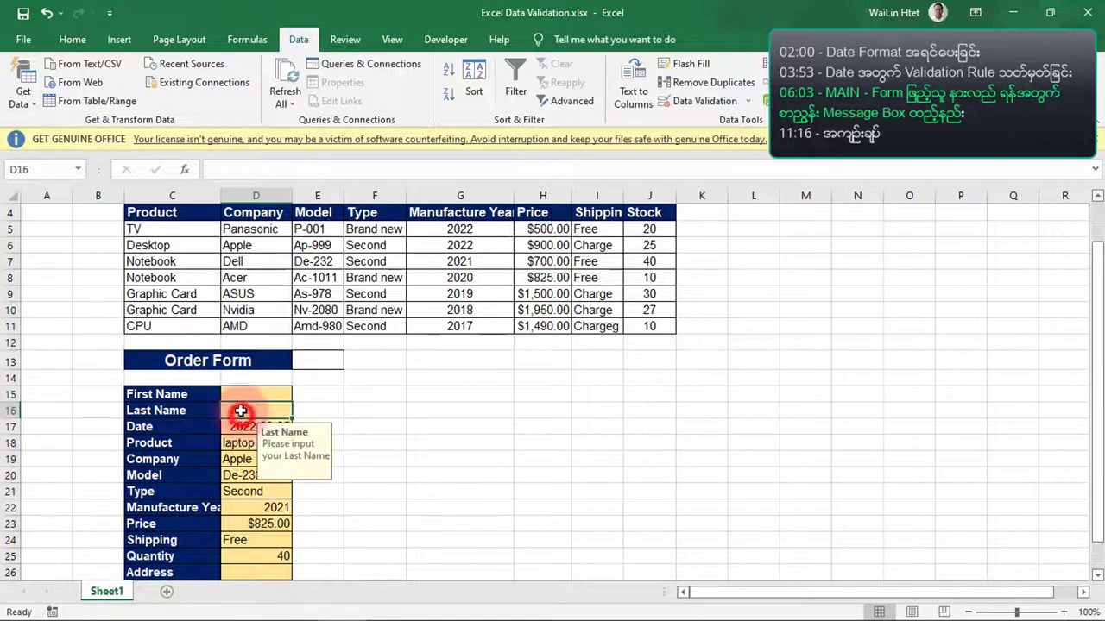
left_click(233, 397)
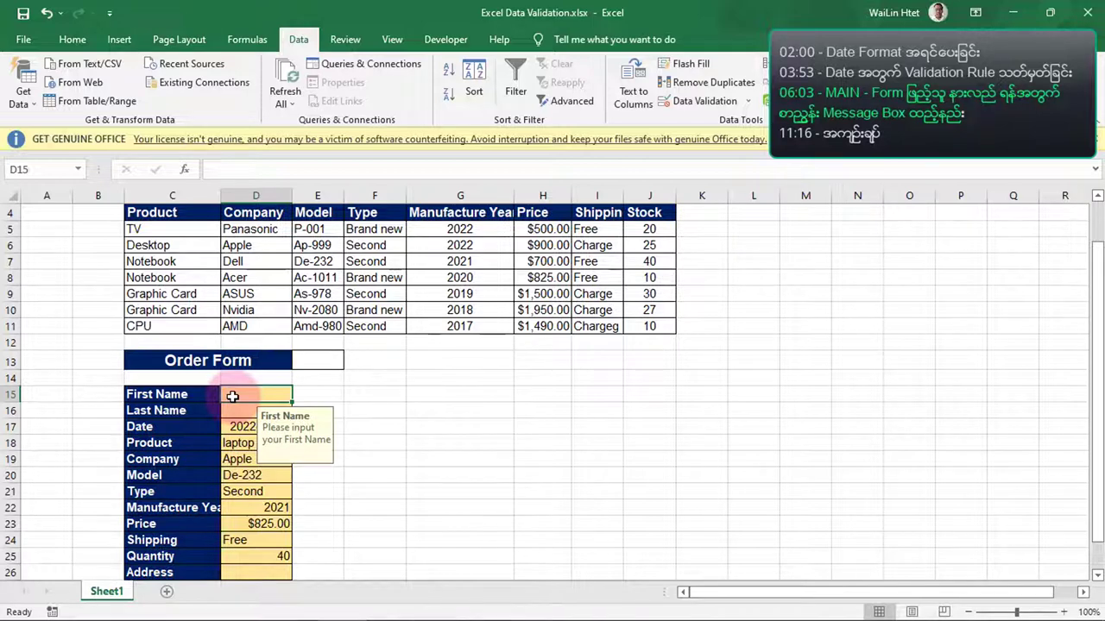
type("Lin")
key("Return")
type("Lin")
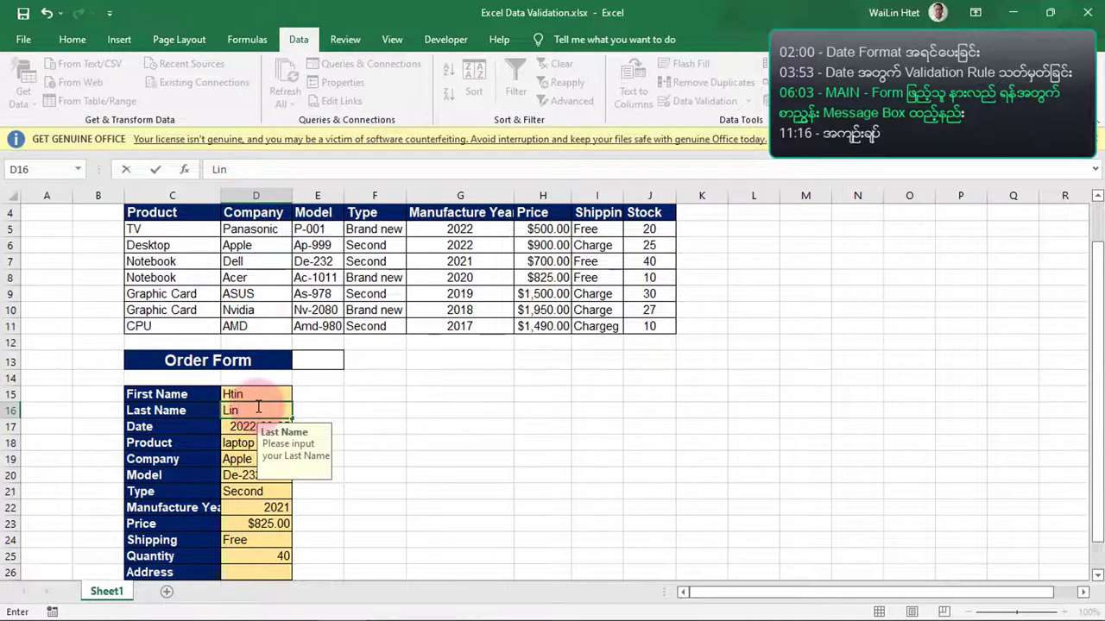
key("Return")
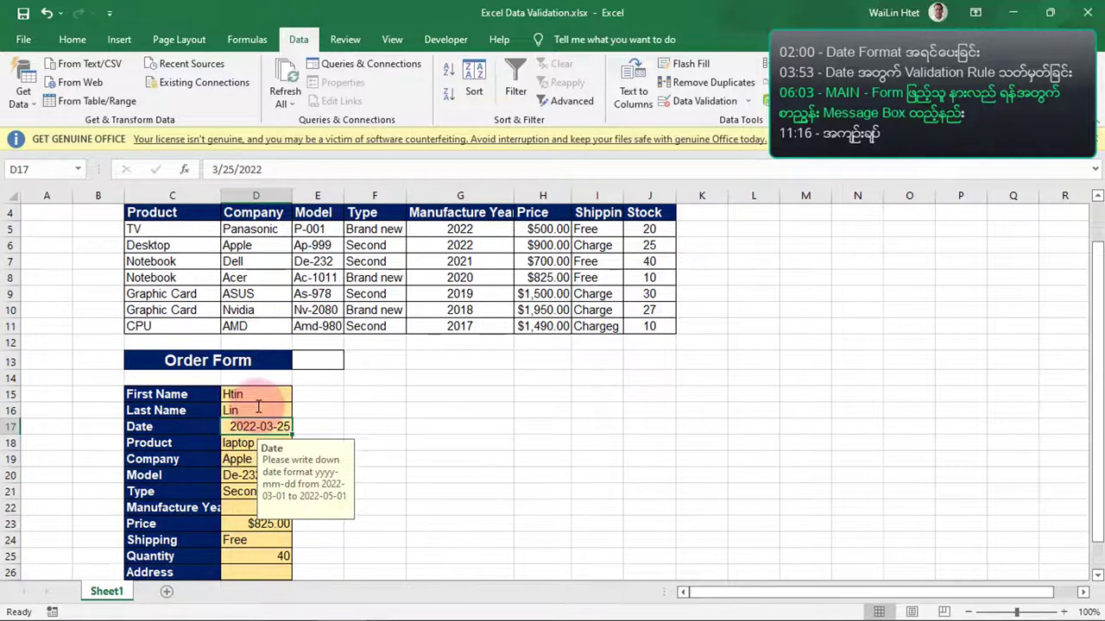
left_click(258, 409)
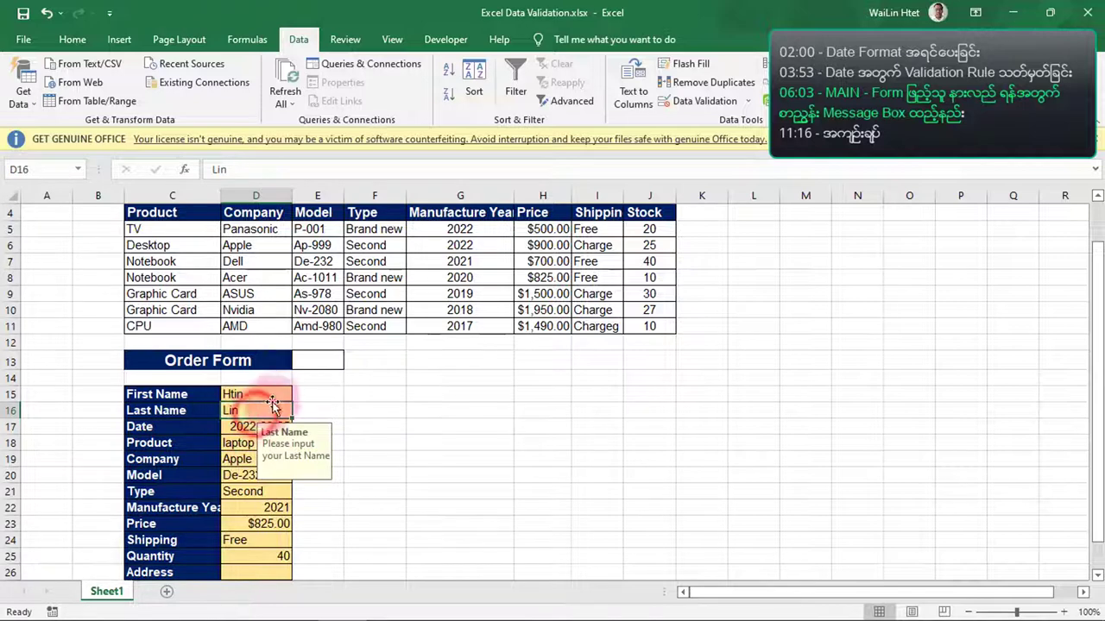
Step: Test the Date cell's rule by trying to enter 2010, and retry the entry with the date 2022-03-02
left_click(235, 429)
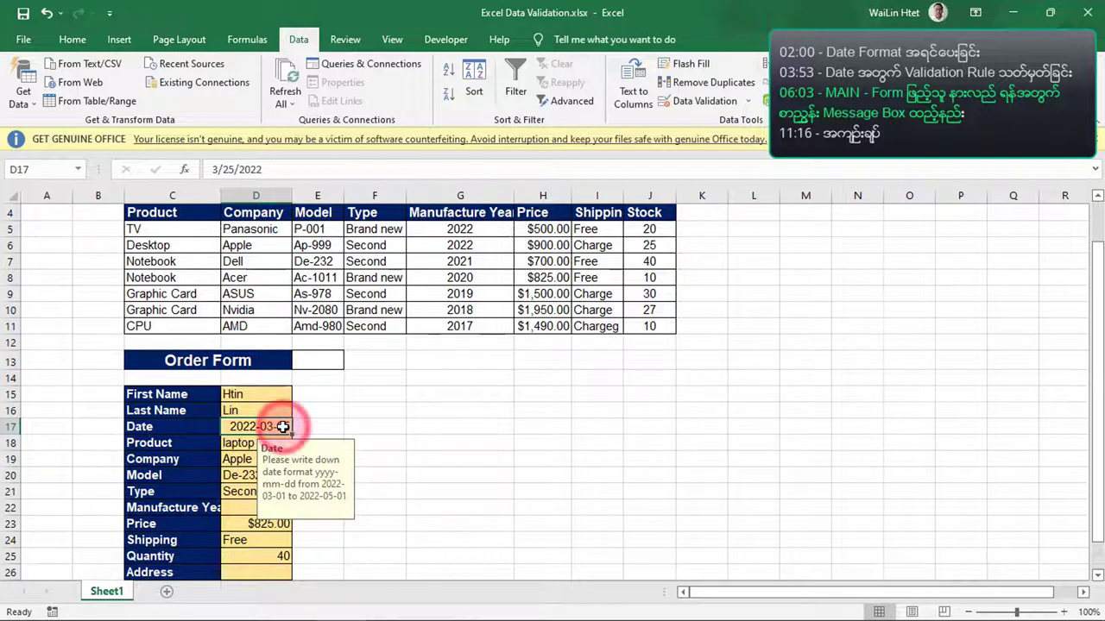
type("2010")
key("Return")
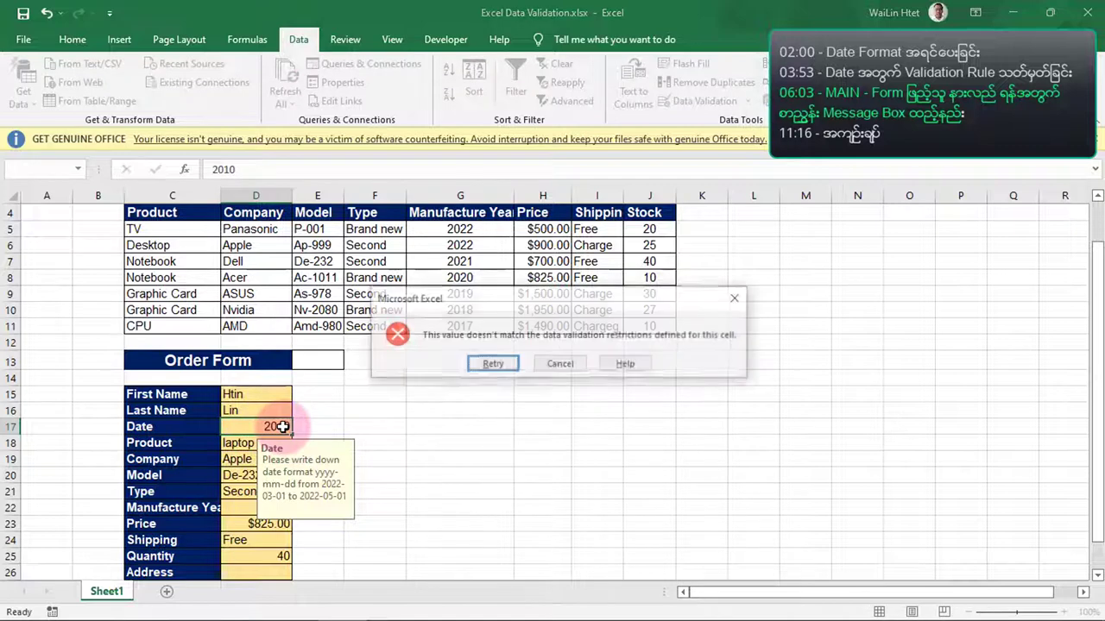
left_click(492, 365)
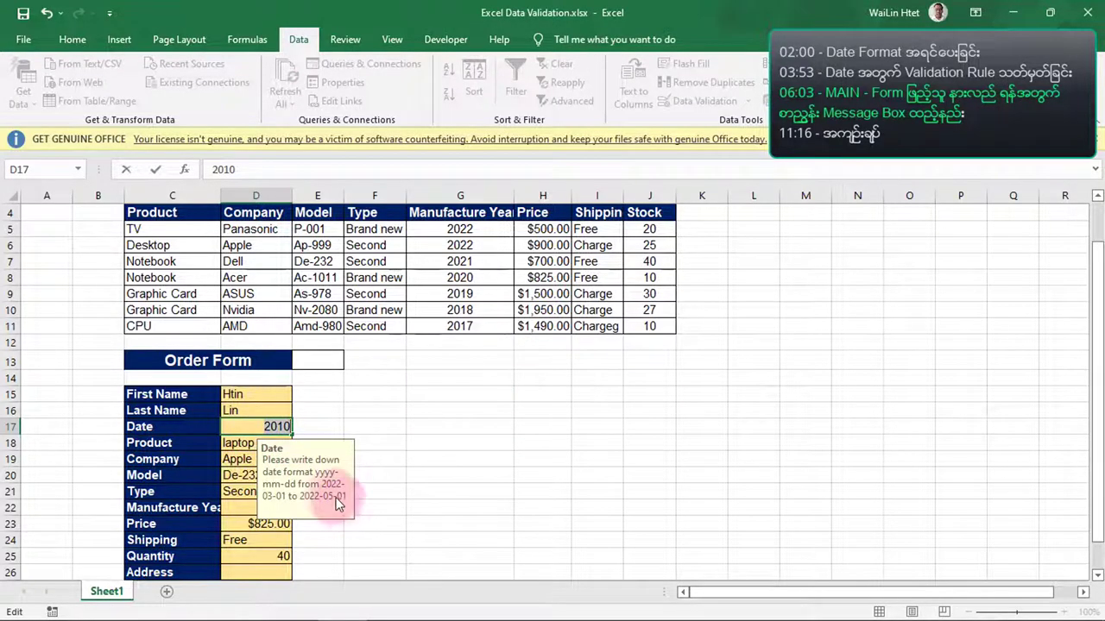
type("2022")
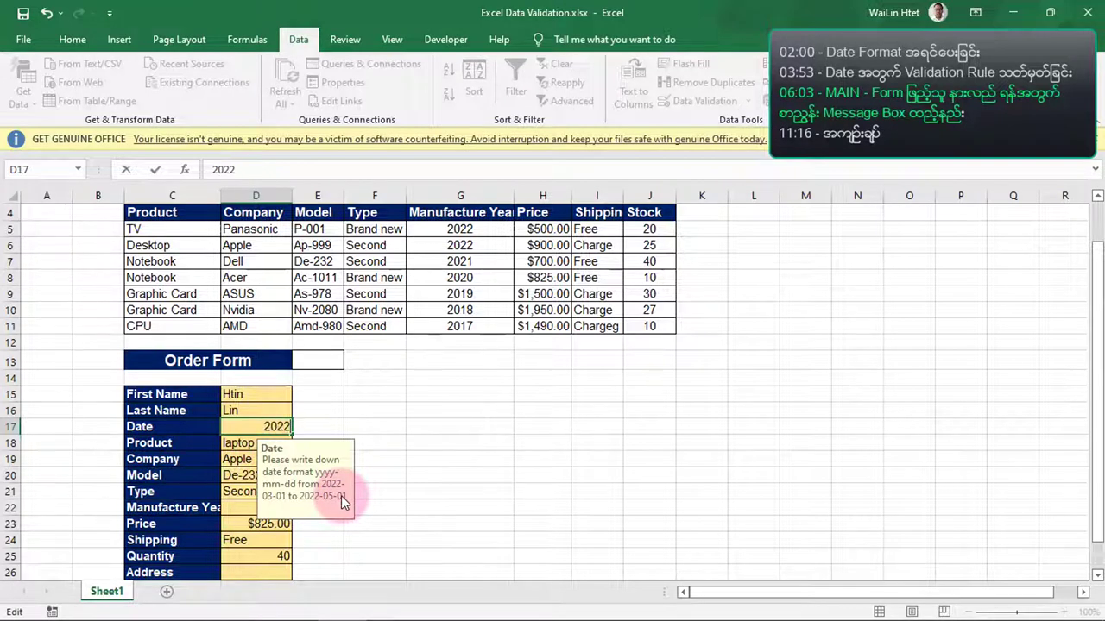
type("-03-02")
key("Return")
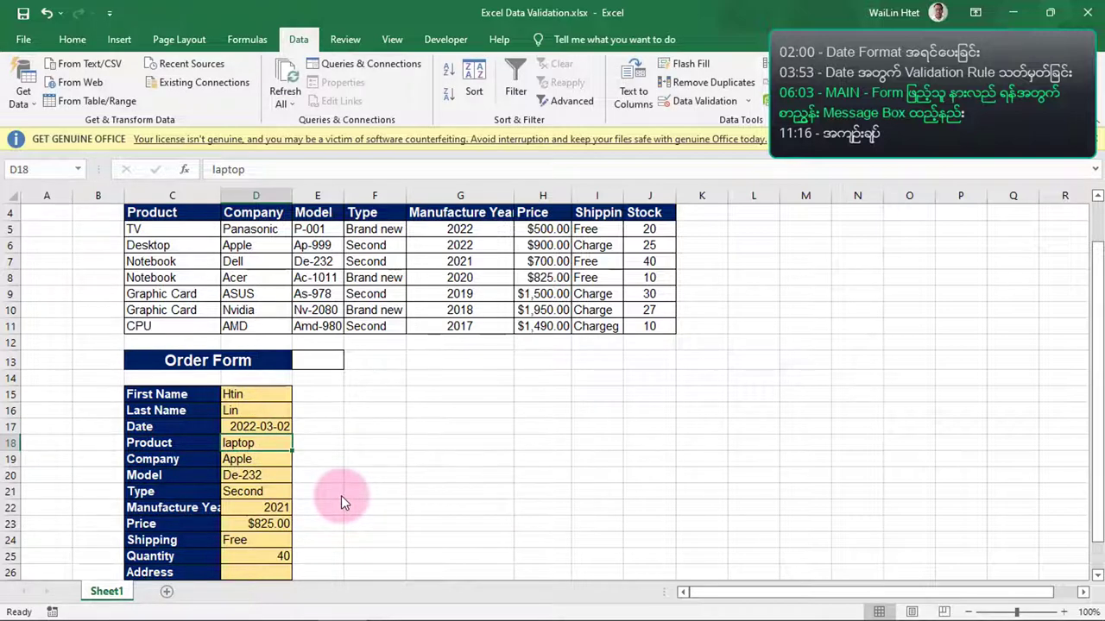